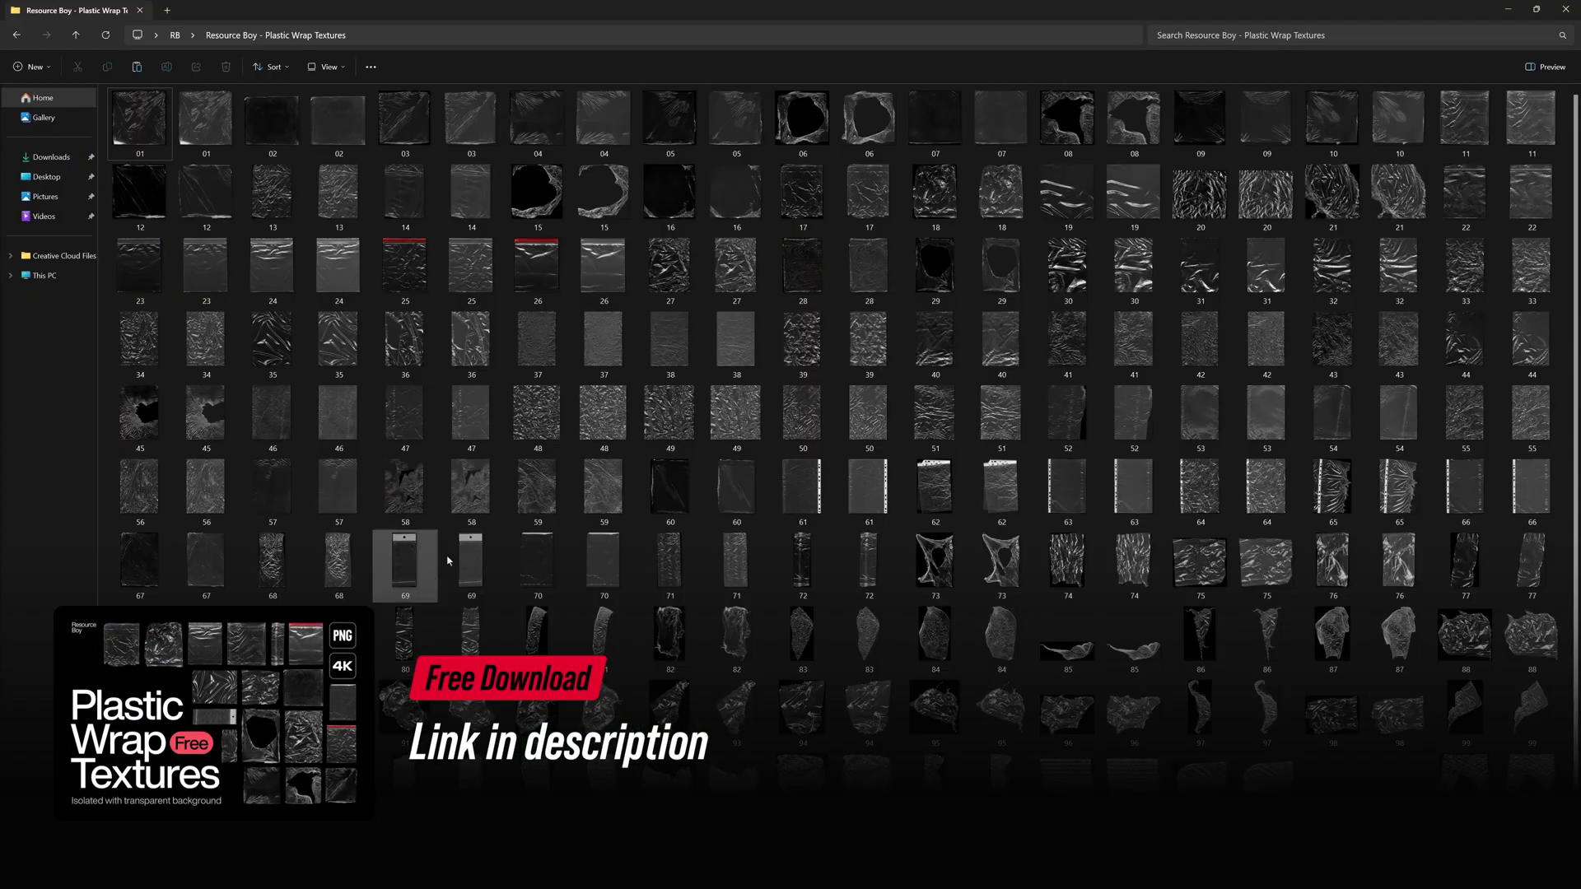
# - Look over the portraits in the document and the plastic wrap textures in the Resource Boy folder
pyautogui.click(465, 554)
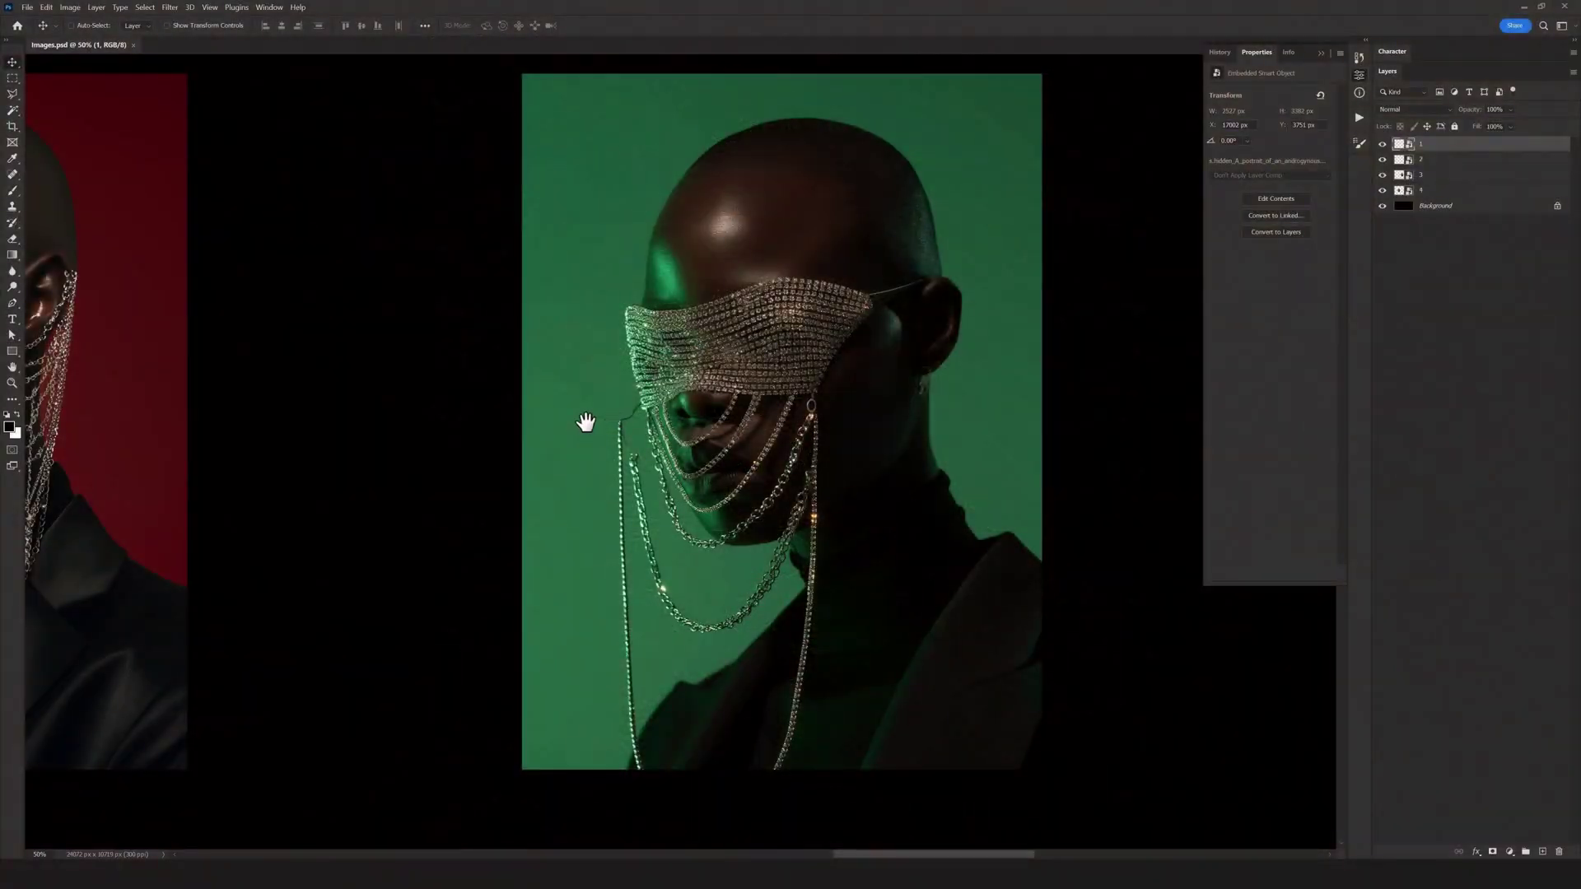
pyautogui.moveTo(586, 422); pyautogui.dragTo(565, 528)
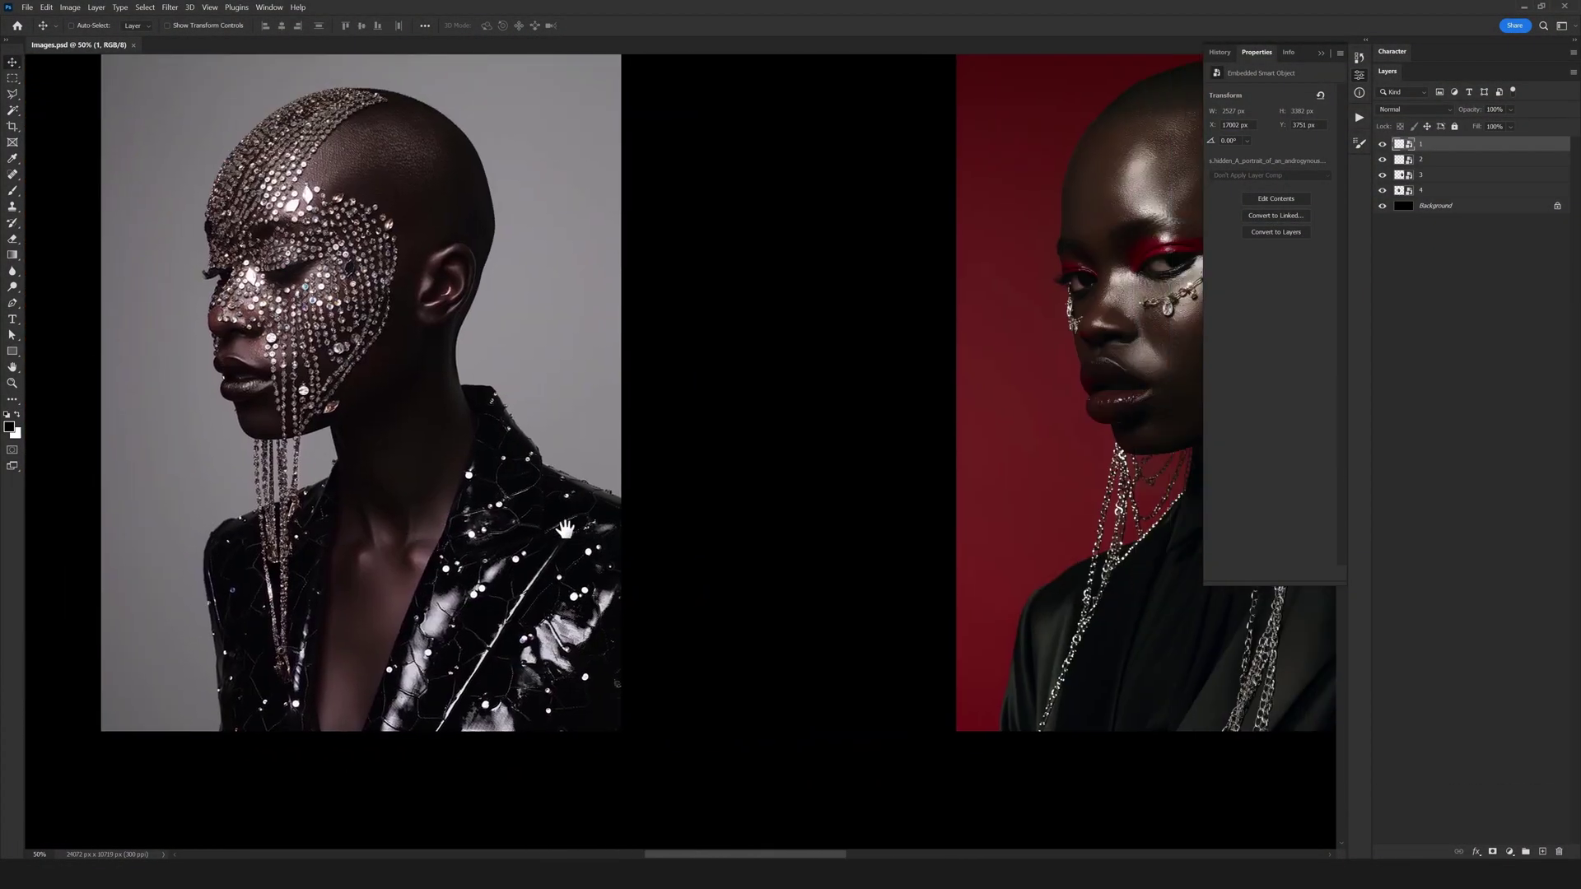
pyautogui.hscroll(10, 565, 530)
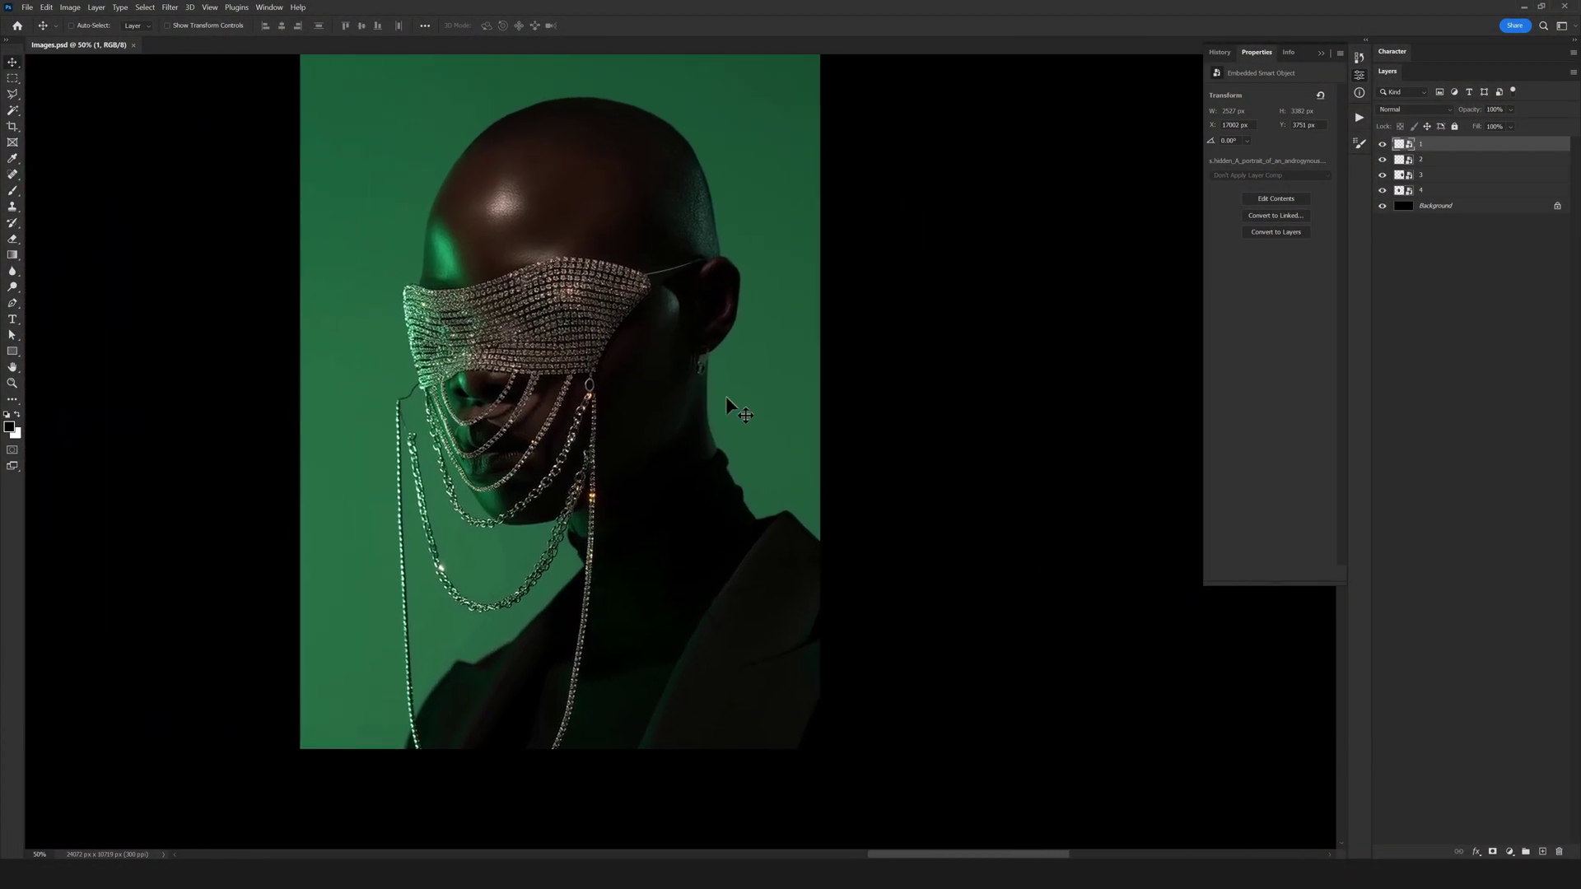
pyautogui.hotkey('alt', 'Tab')
pyautogui.scroll(-1, 635, 473)
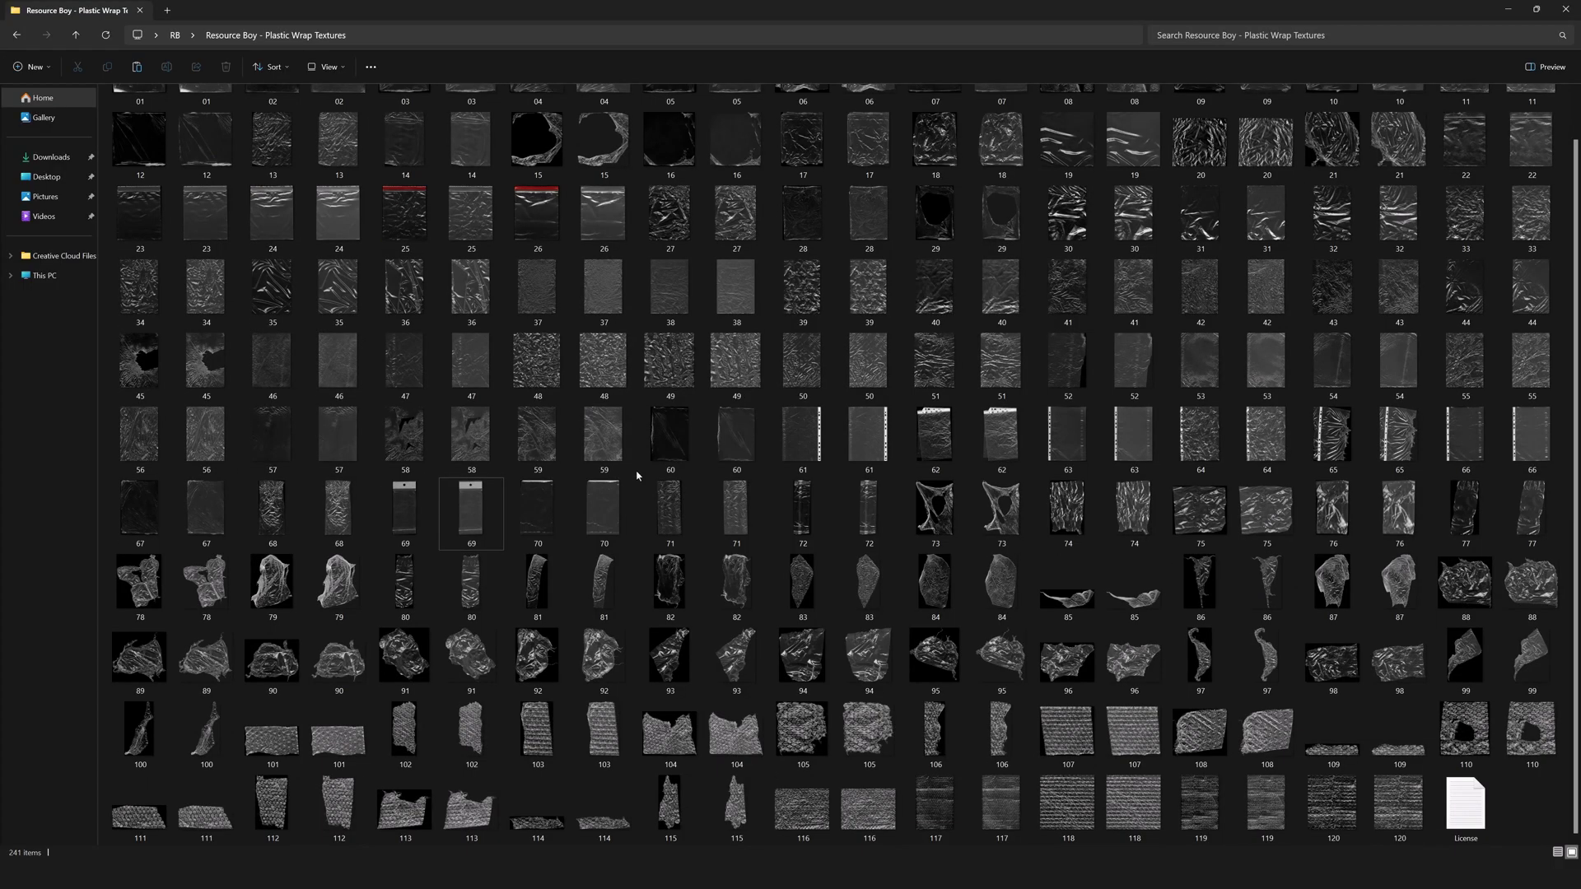
pyautogui.scroll(1, 626, 458)
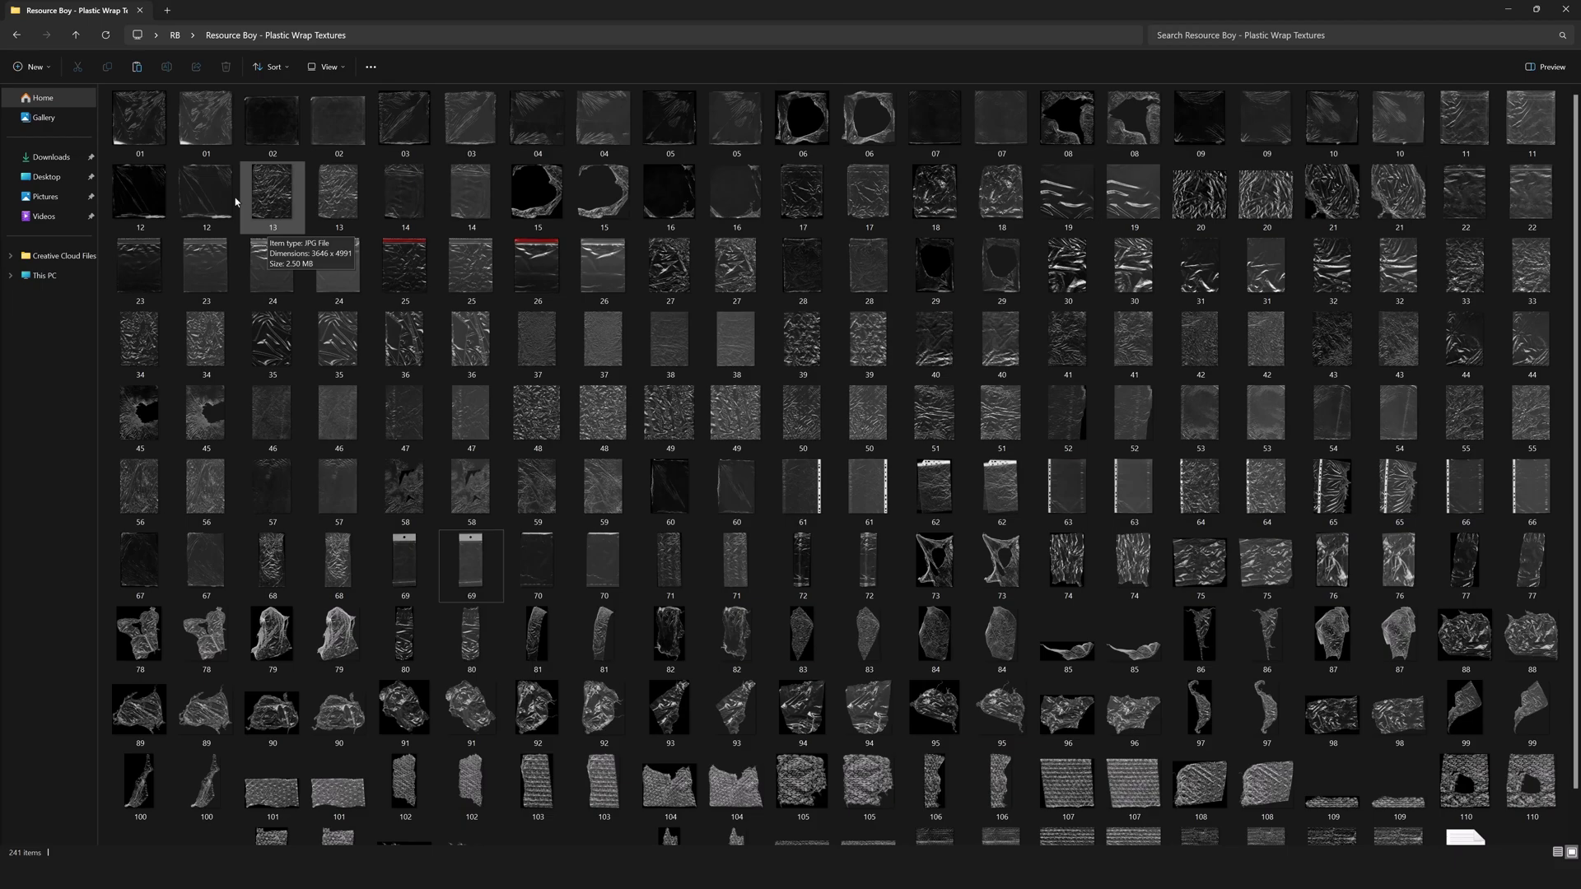
# - Open texture 01.jpg from the folder and compare it with its 01.png version
pyautogui.doubleClick(139, 118)
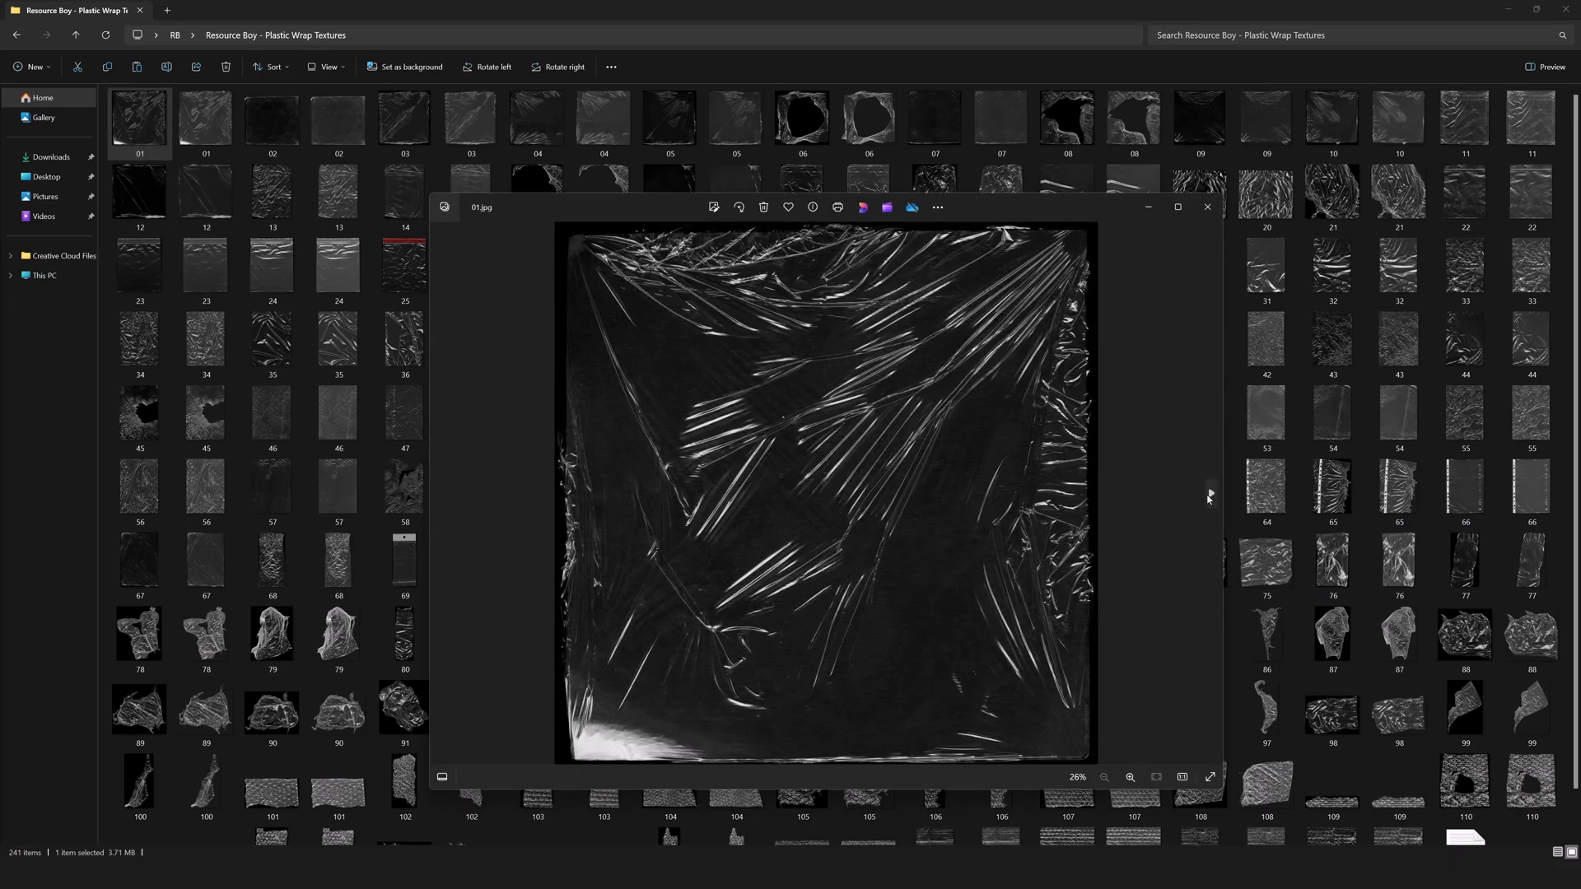
pyautogui.click(1209, 495)
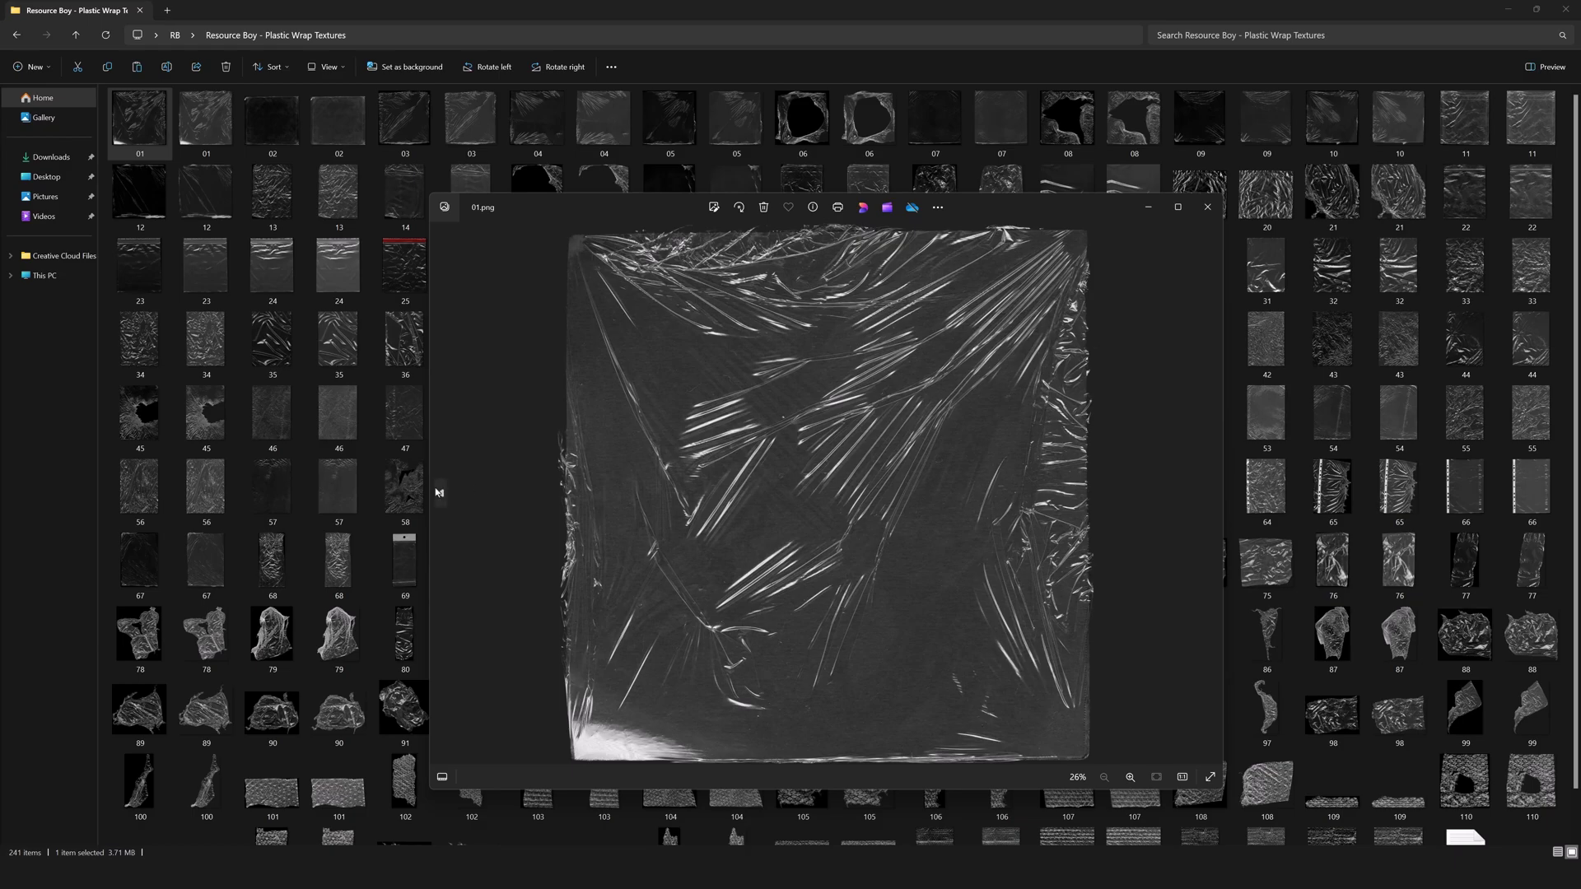
pyautogui.click(438, 492)
pyautogui.click(1209, 496)
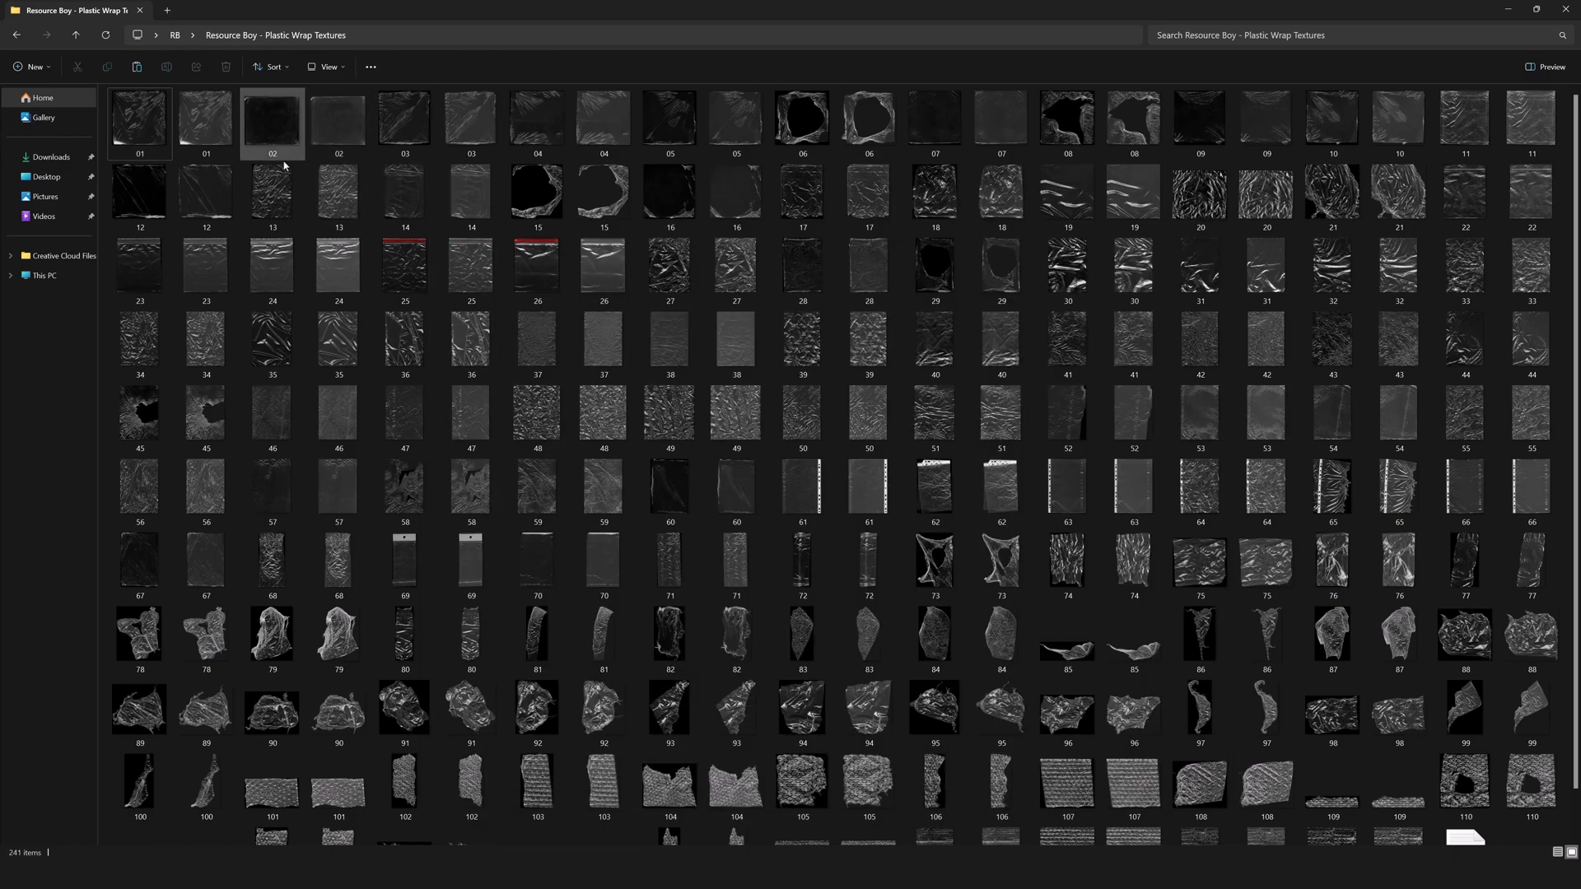
# - Place plastic wrap texture 29.png from the folder into the document over the green portrait
pyautogui.click(540, 271)
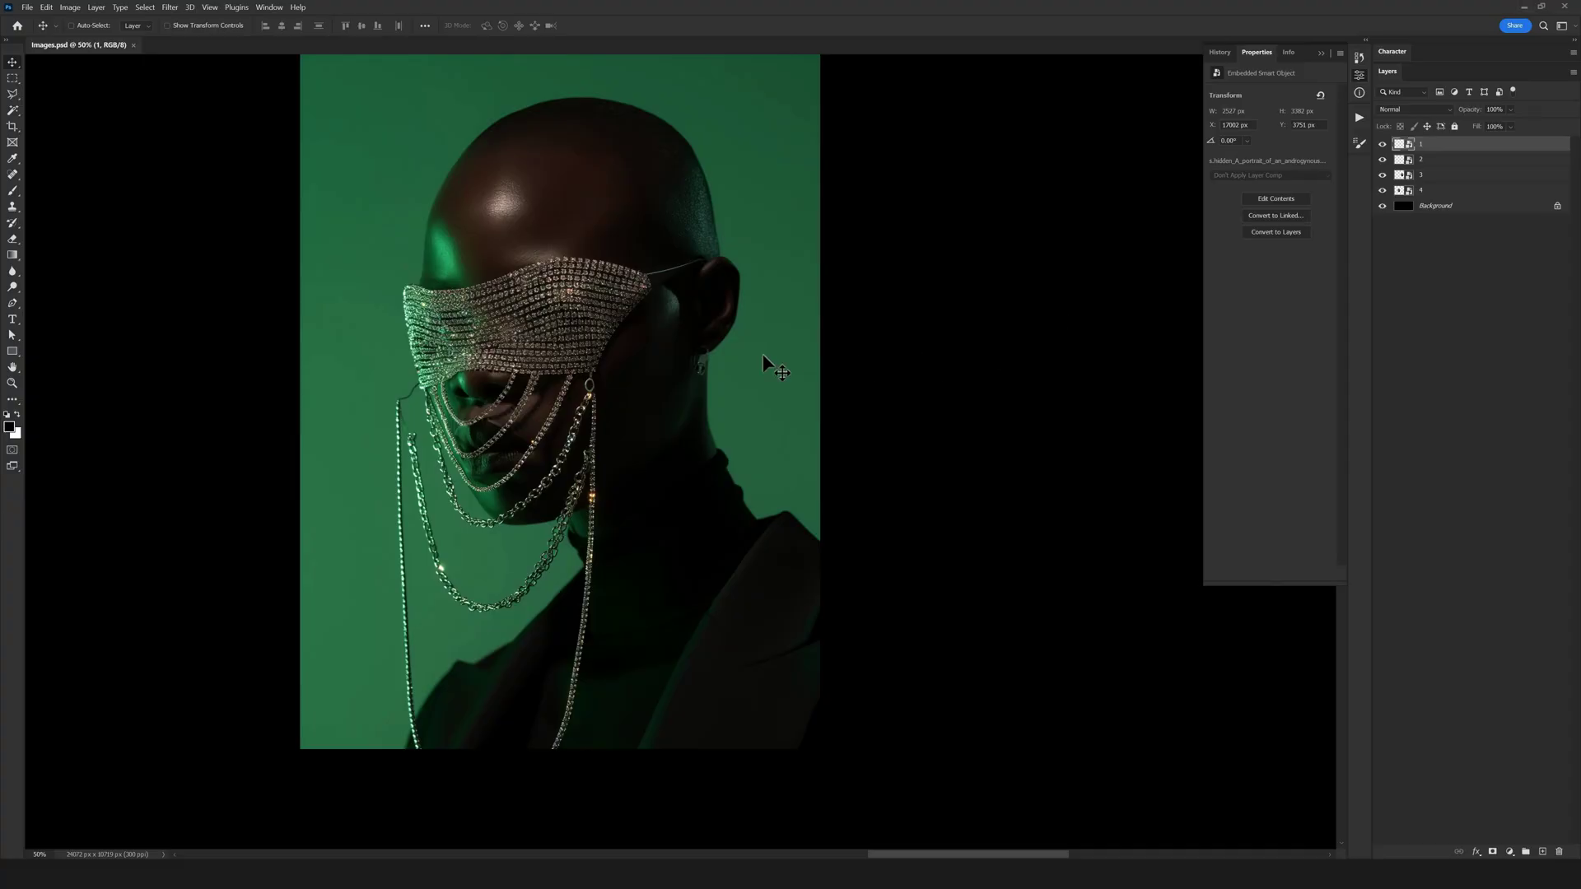
pyautogui.scroll(-2, 674, 364)
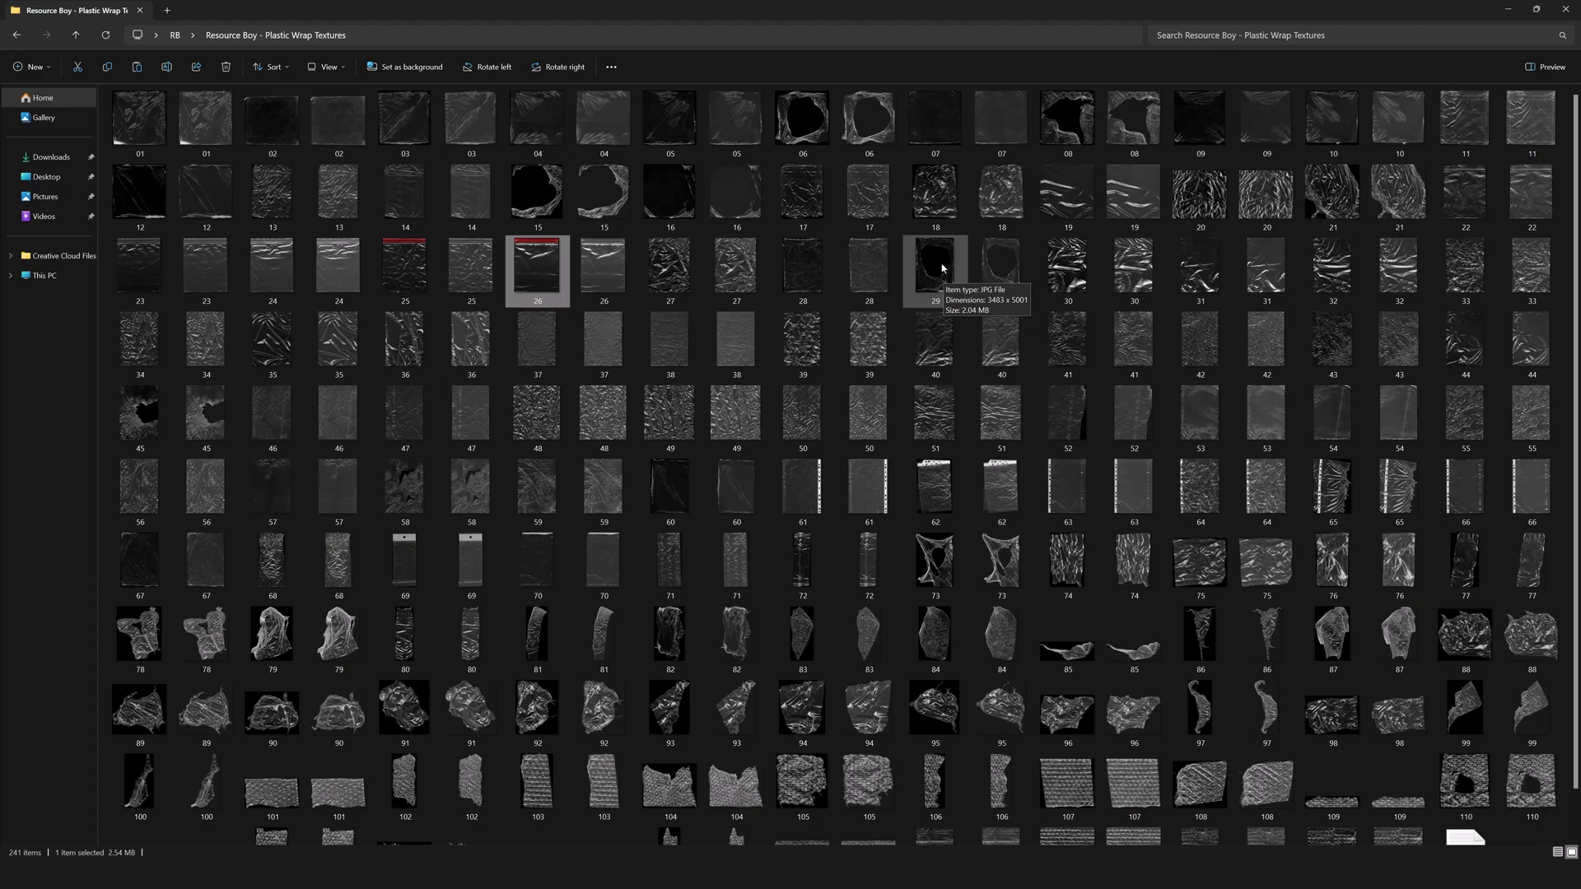
pyautogui.click(1010, 281)
pyautogui.moveTo(1010, 281); pyautogui.dragTo(642, 556)
pyautogui.scroll(-2, 688, 557)
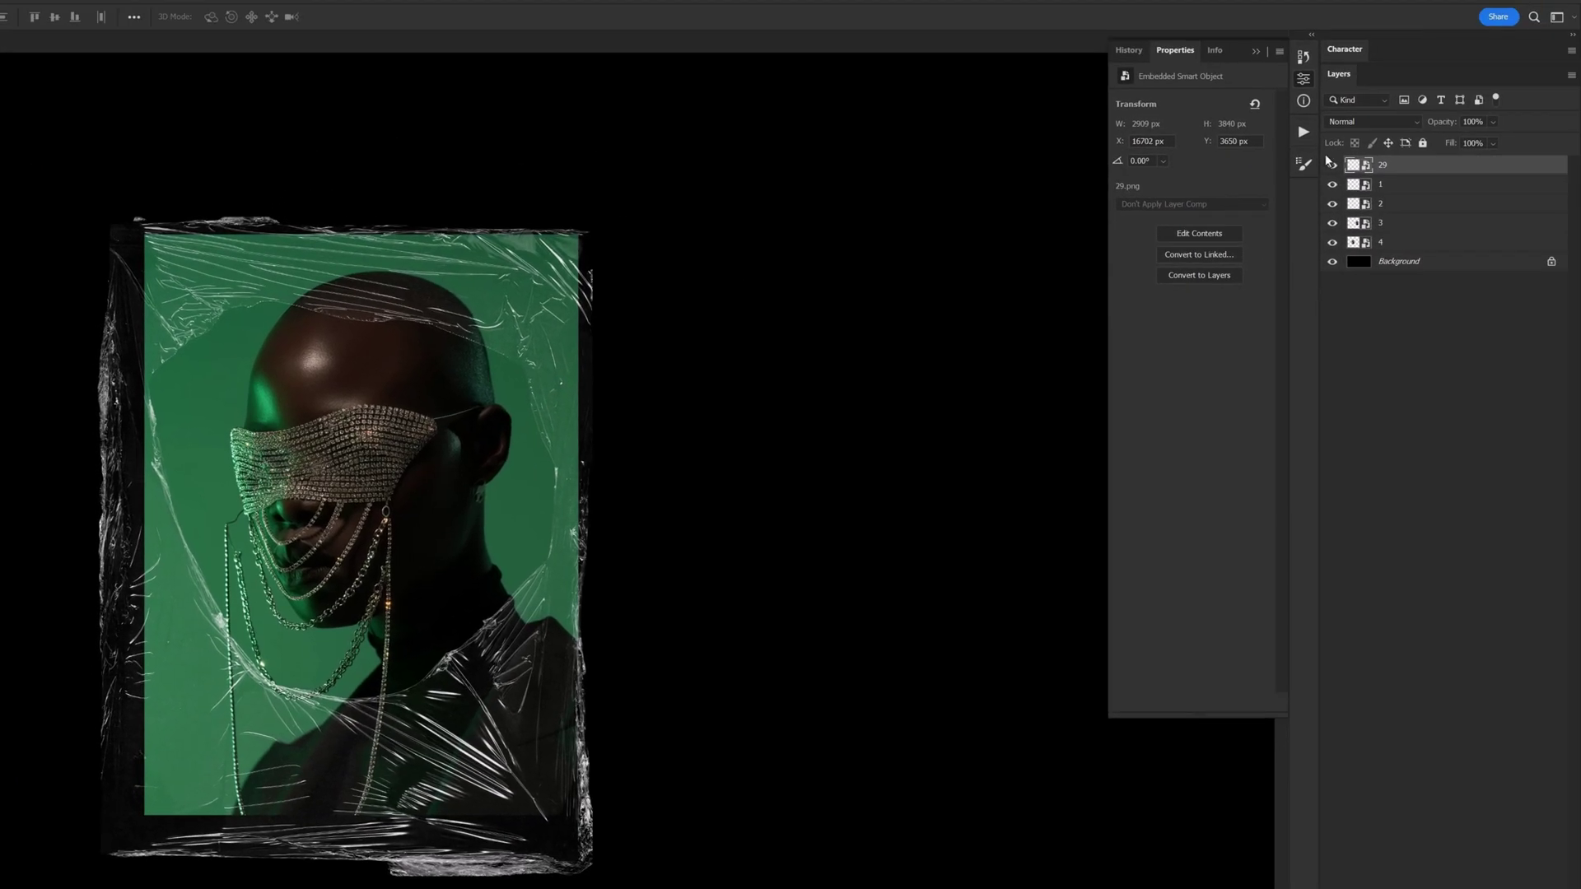
# - Try clipping texture layer 29 to the green portrait's layer 1, and release the clipping mask
pyautogui.rightClick(1456, 173)
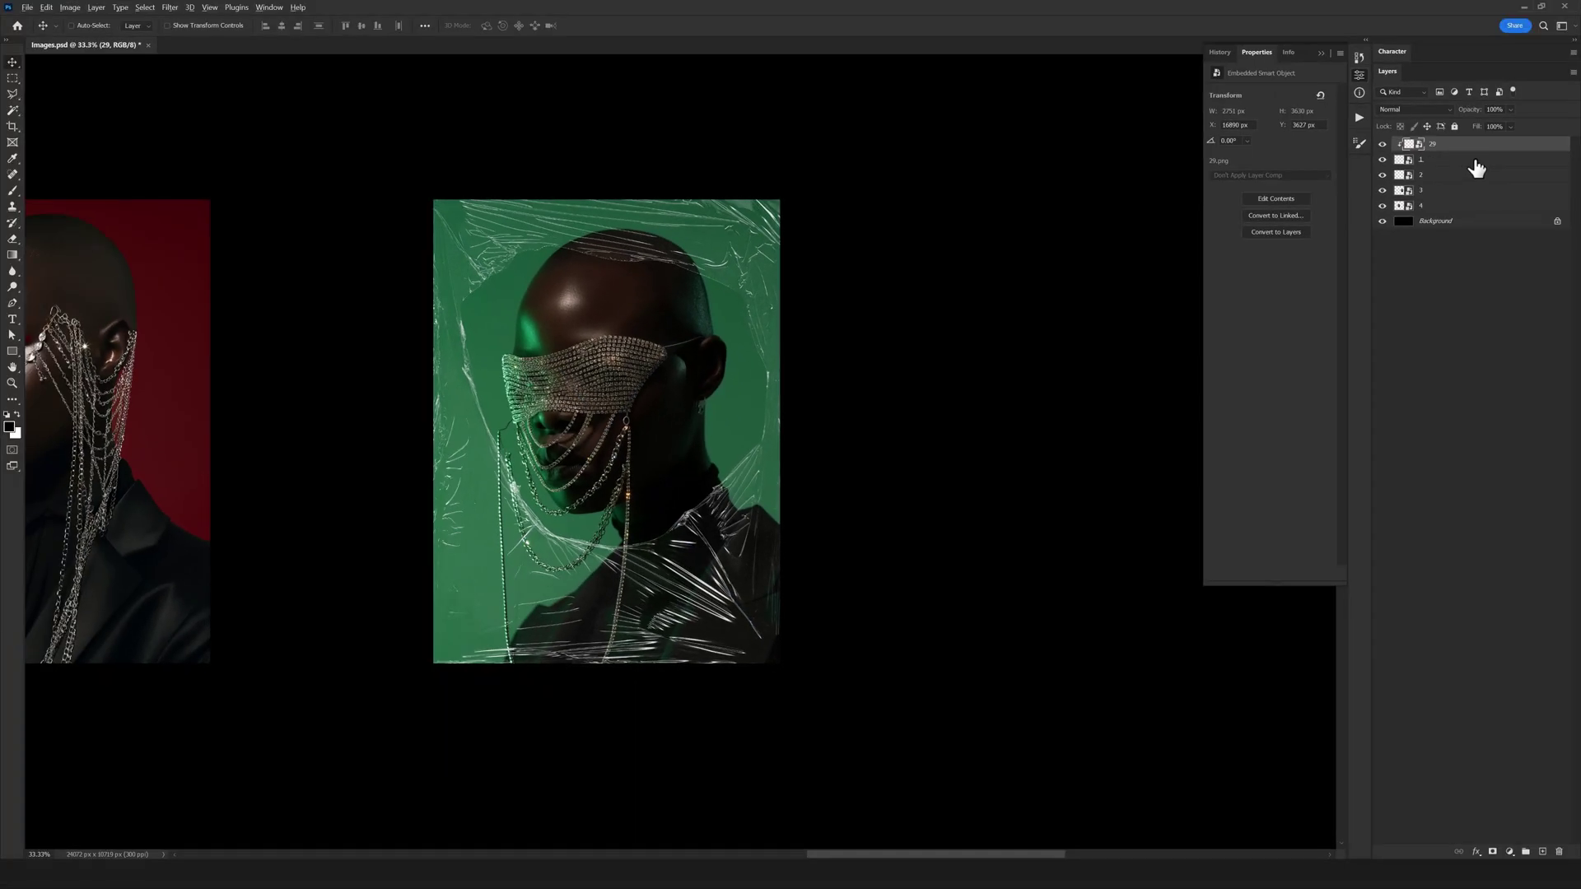
pyautogui.keyDown('alt'); pyautogui.click(1403, 159); pyautogui.keyUp('alt')
pyautogui.scroll(-2, 979, 293)
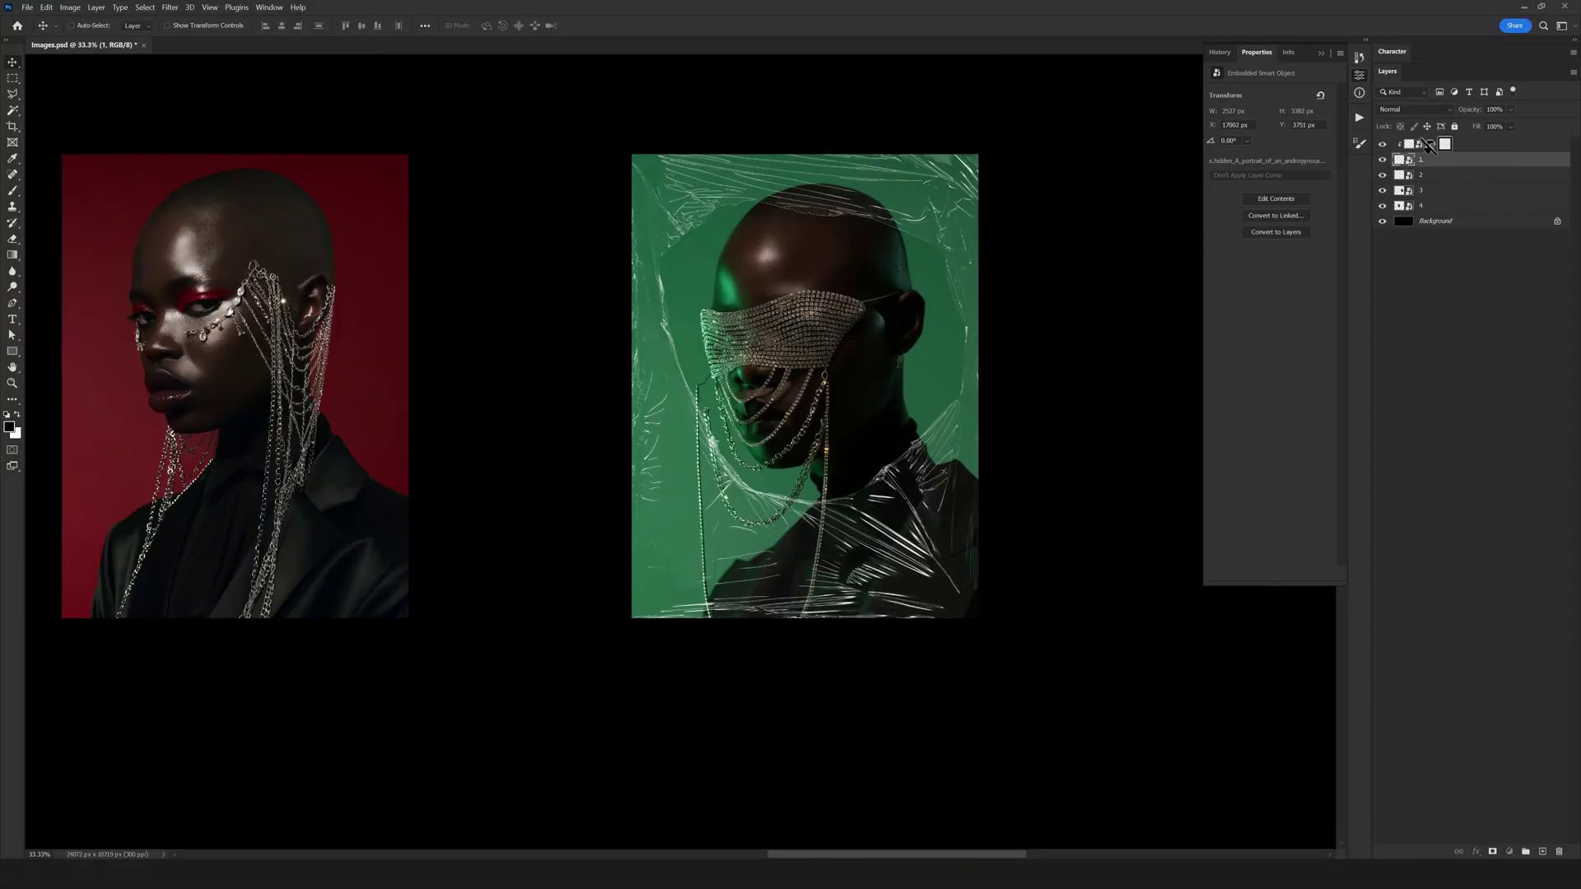
pyautogui.click(1438, 143)
pyautogui.hotkey('ctrl', 'alt', 'g')
# - Place texture 30.jpg directly above the red portrait's layer 2, scaled to about 2560 by 3675 px to cover the portrait
pyautogui.moveTo(874, 296); pyautogui.dragTo(797, 288)
pyautogui.moveTo(828, 335); pyautogui.dragTo(833, 333)
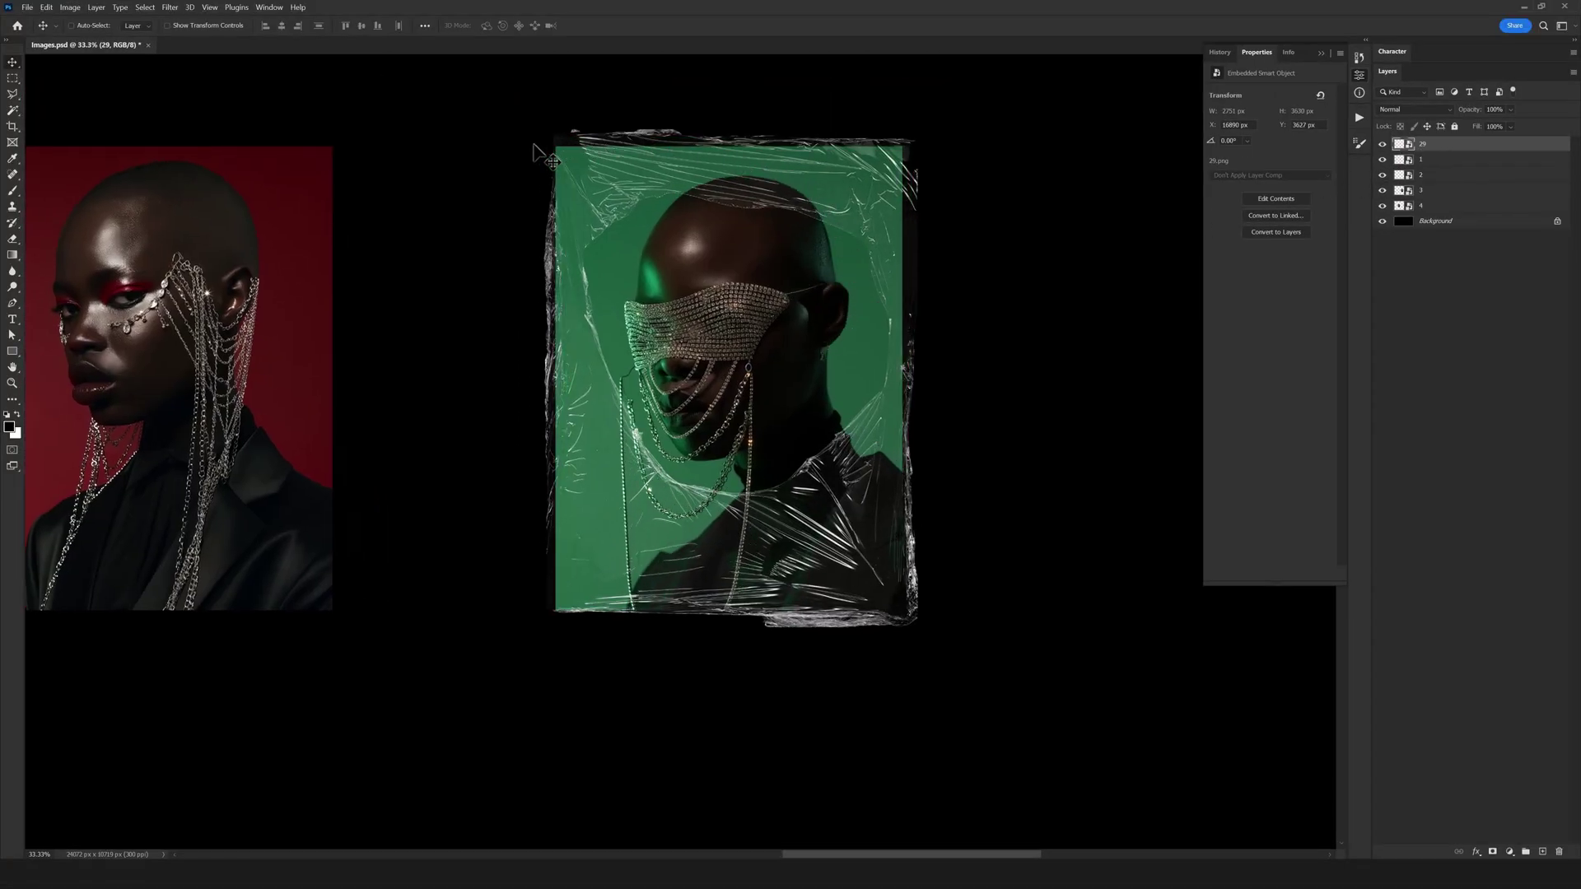
pyautogui.moveTo(311, 593); pyautogui.dragTo(729, 552)
pyautogui.keyDown('ctrl'); pyautogui.click(586, 401); pyautogui.keyUp('ctrl')
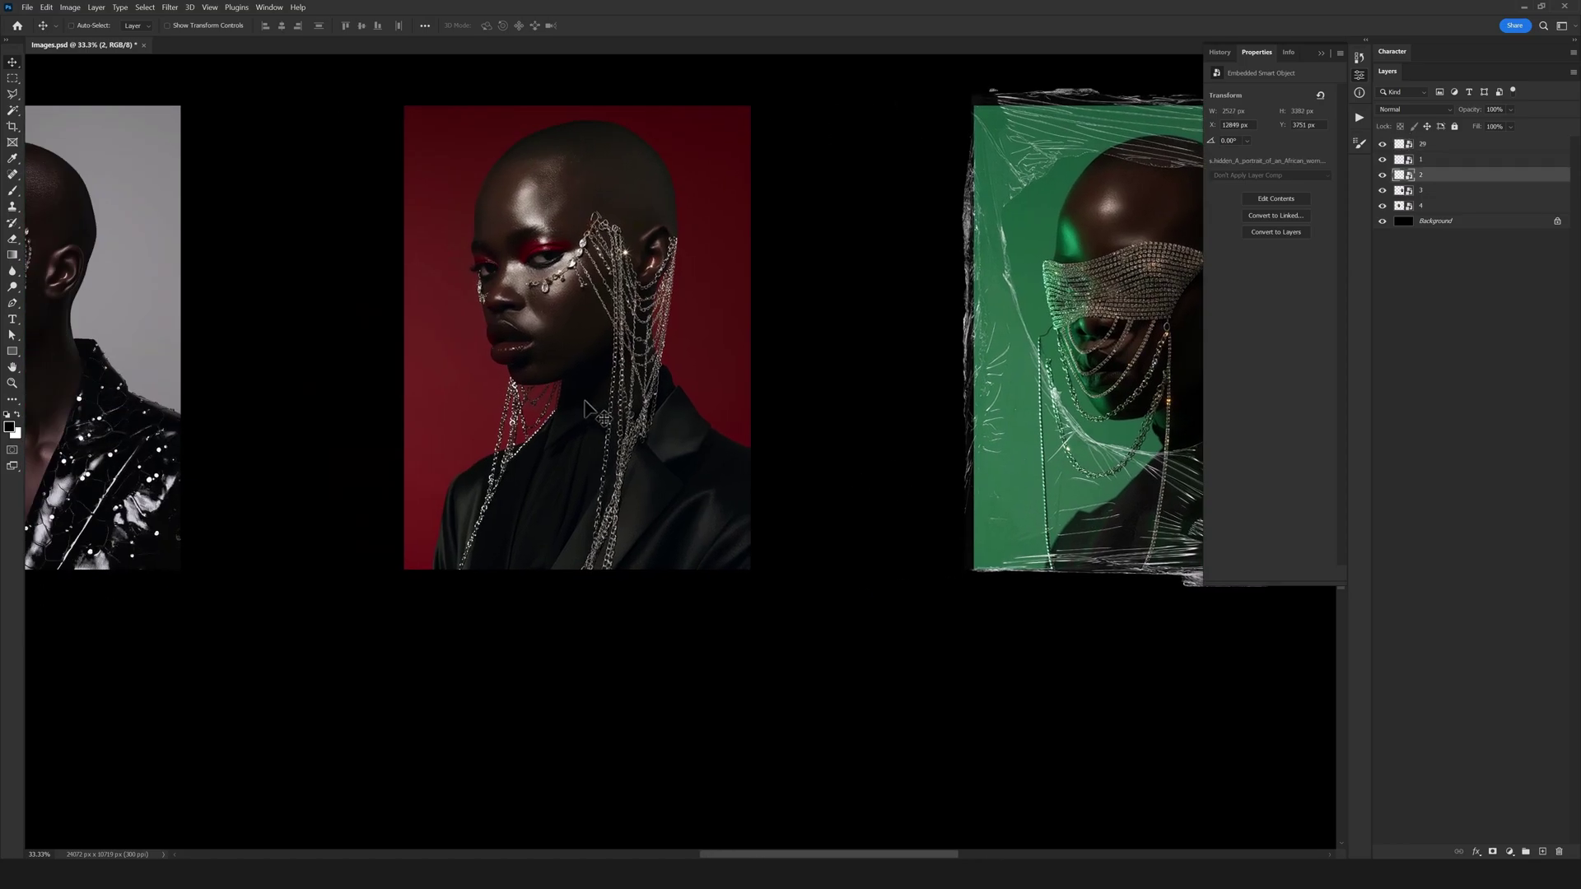
pyautogui.moveTo(534, 437); pyautogui.dragTo(580, 434)
pyautogui.click(116, 873)
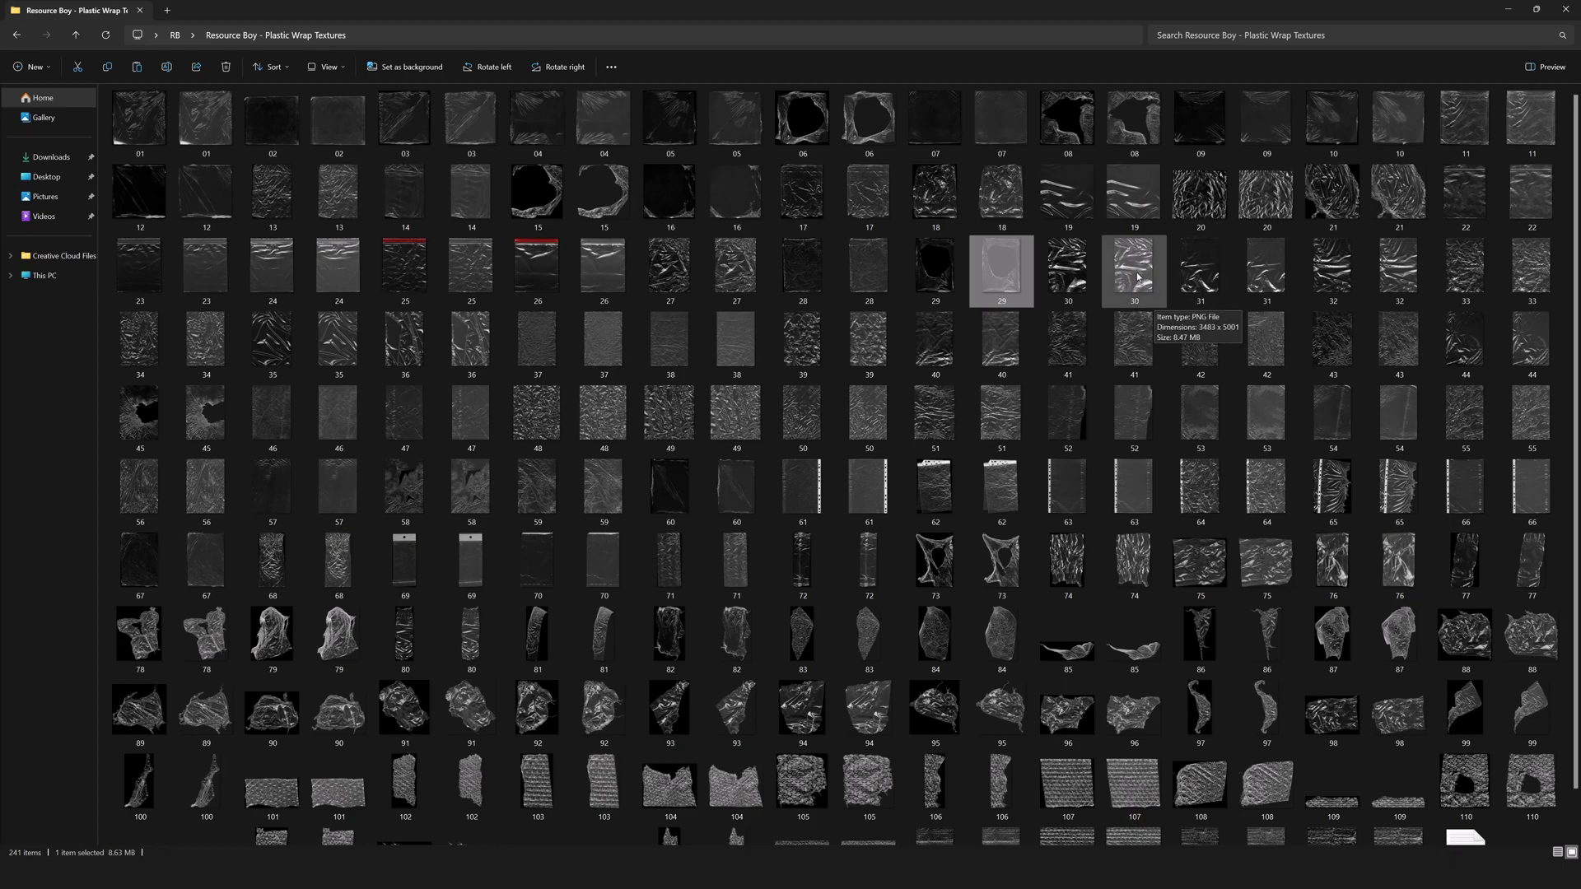
pyautogui.click(1061, 272)
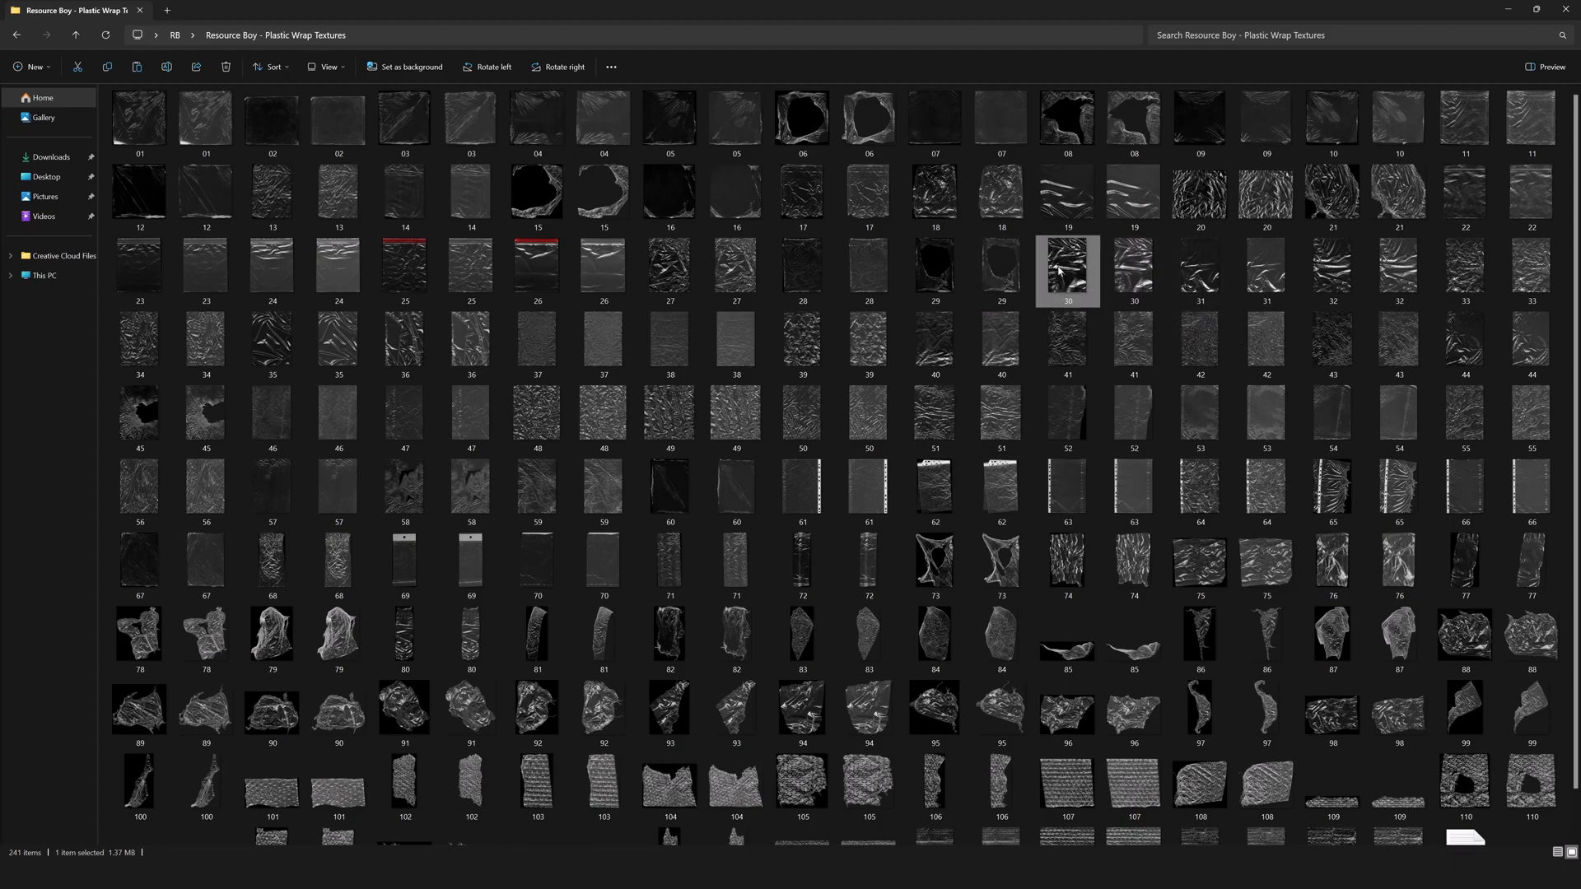
pyautogui.moveTo(1065, 272); pyautogui.dragTo(591, 471)
pyautogui.scroll(-1, 610, 460)
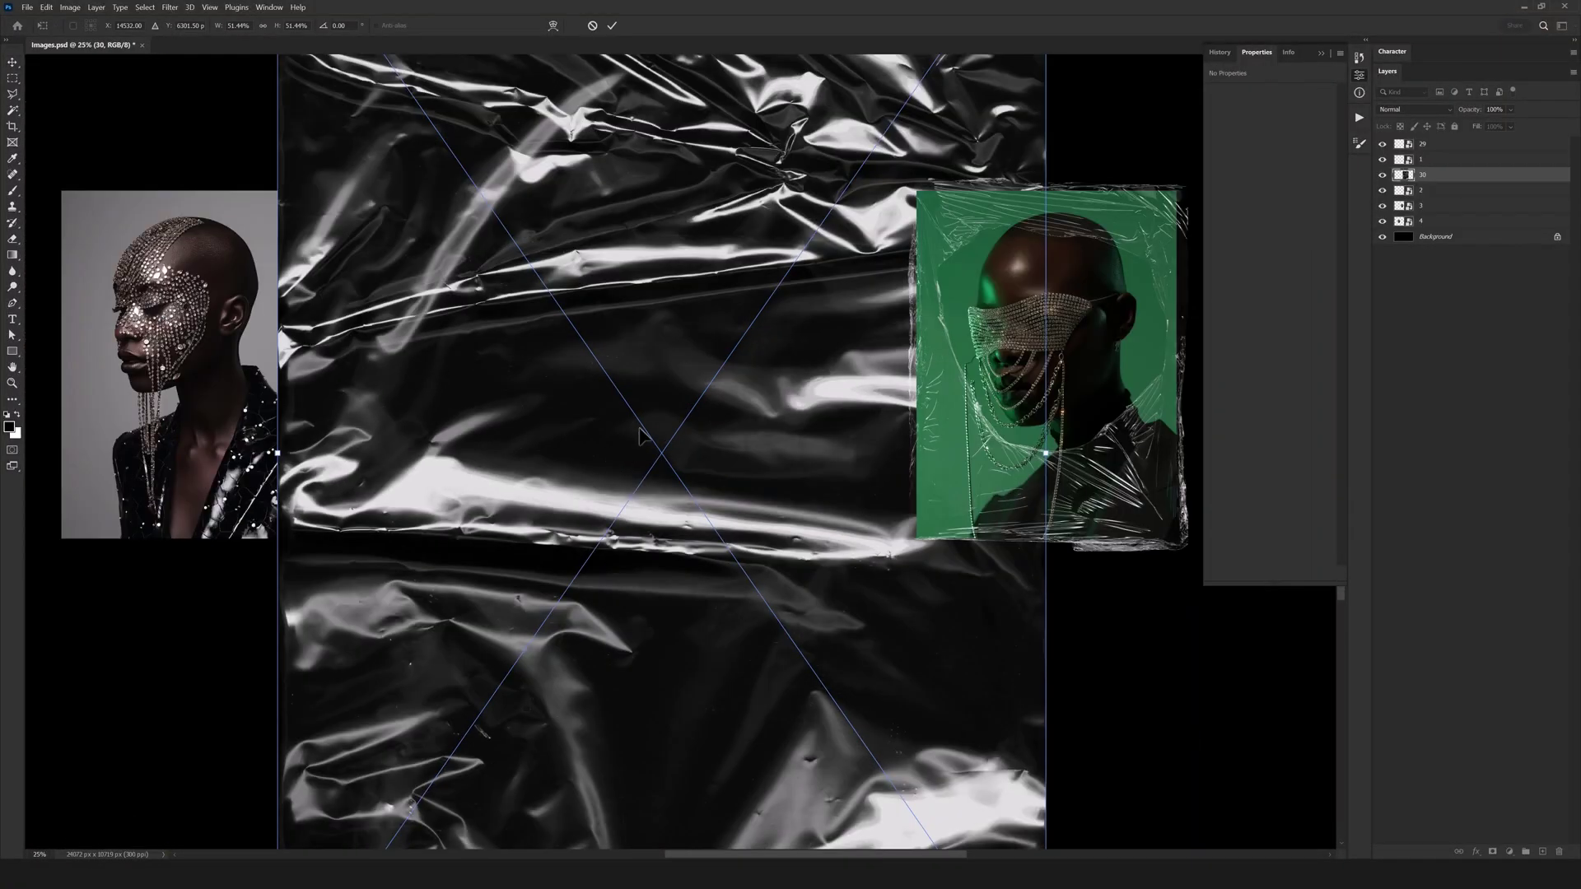
pyautogui.press('Return')
pyautogui.scroll(-1, 641, 437)
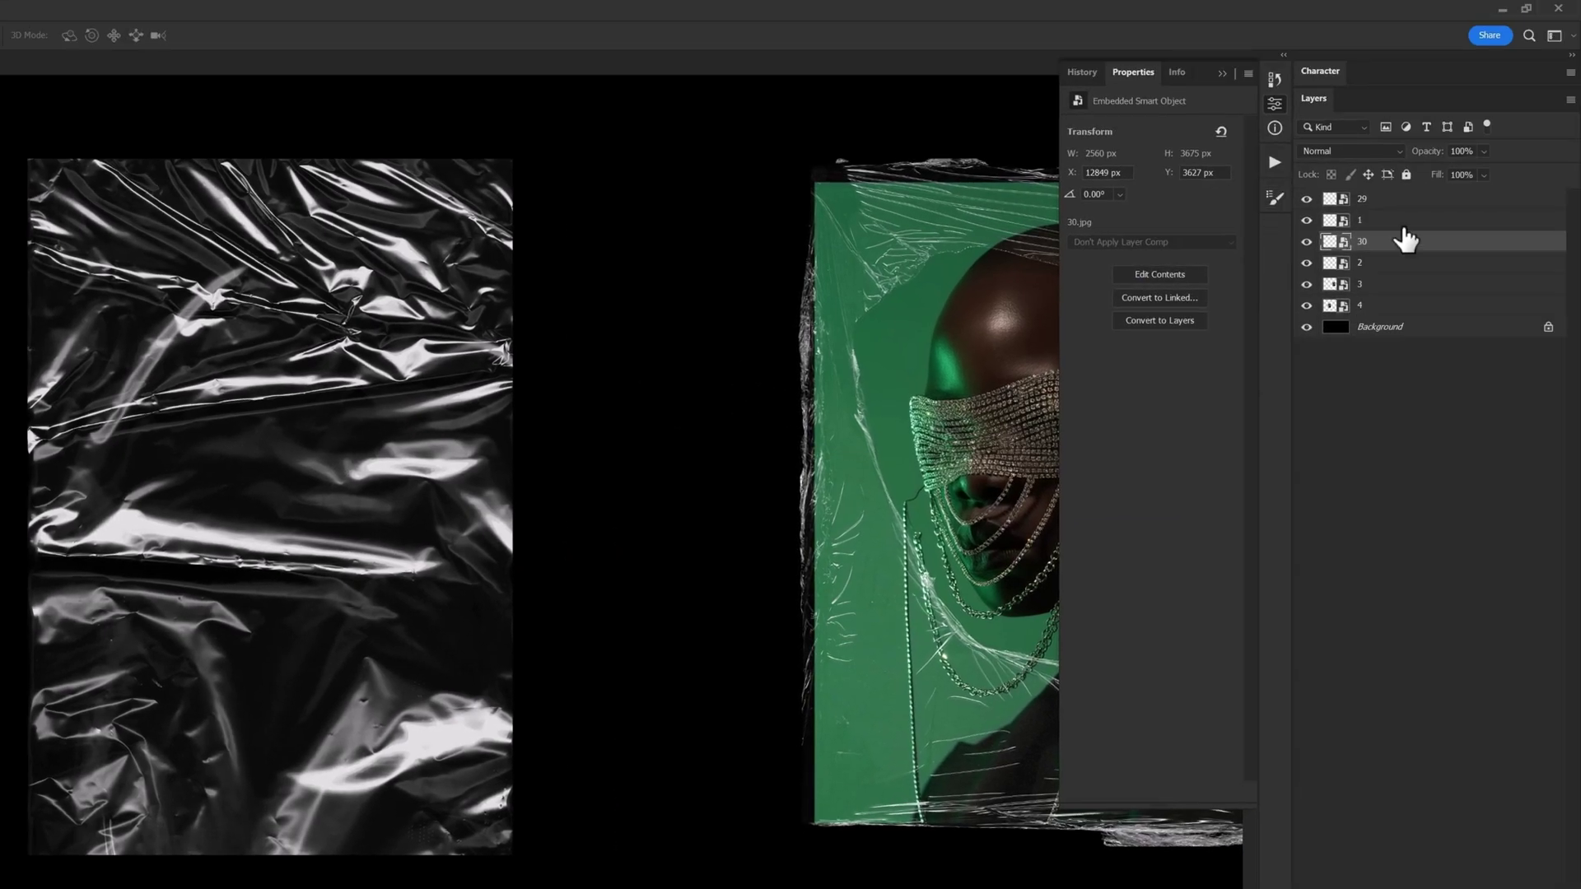
# - Set the blend mode of texture layer 30 to Screen and reposition the texture over the red portrait
pyautogui.click(1343, 150)
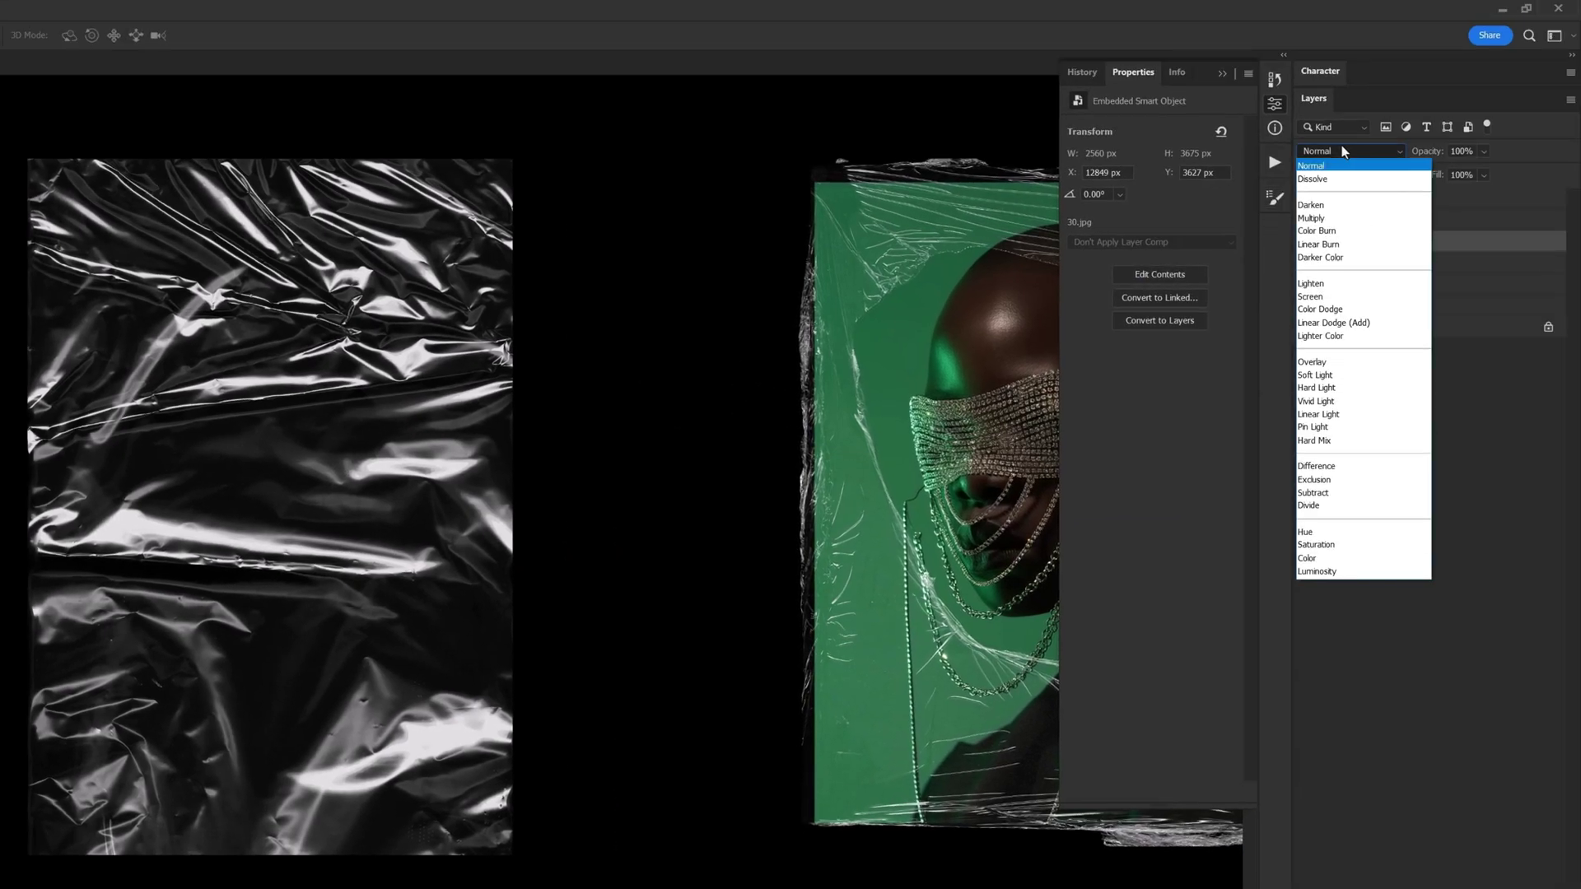
pyautogui.click(1311, 297)
pyautogui.moveTo(422, 439); pyautogui.dragTo(382, 467)
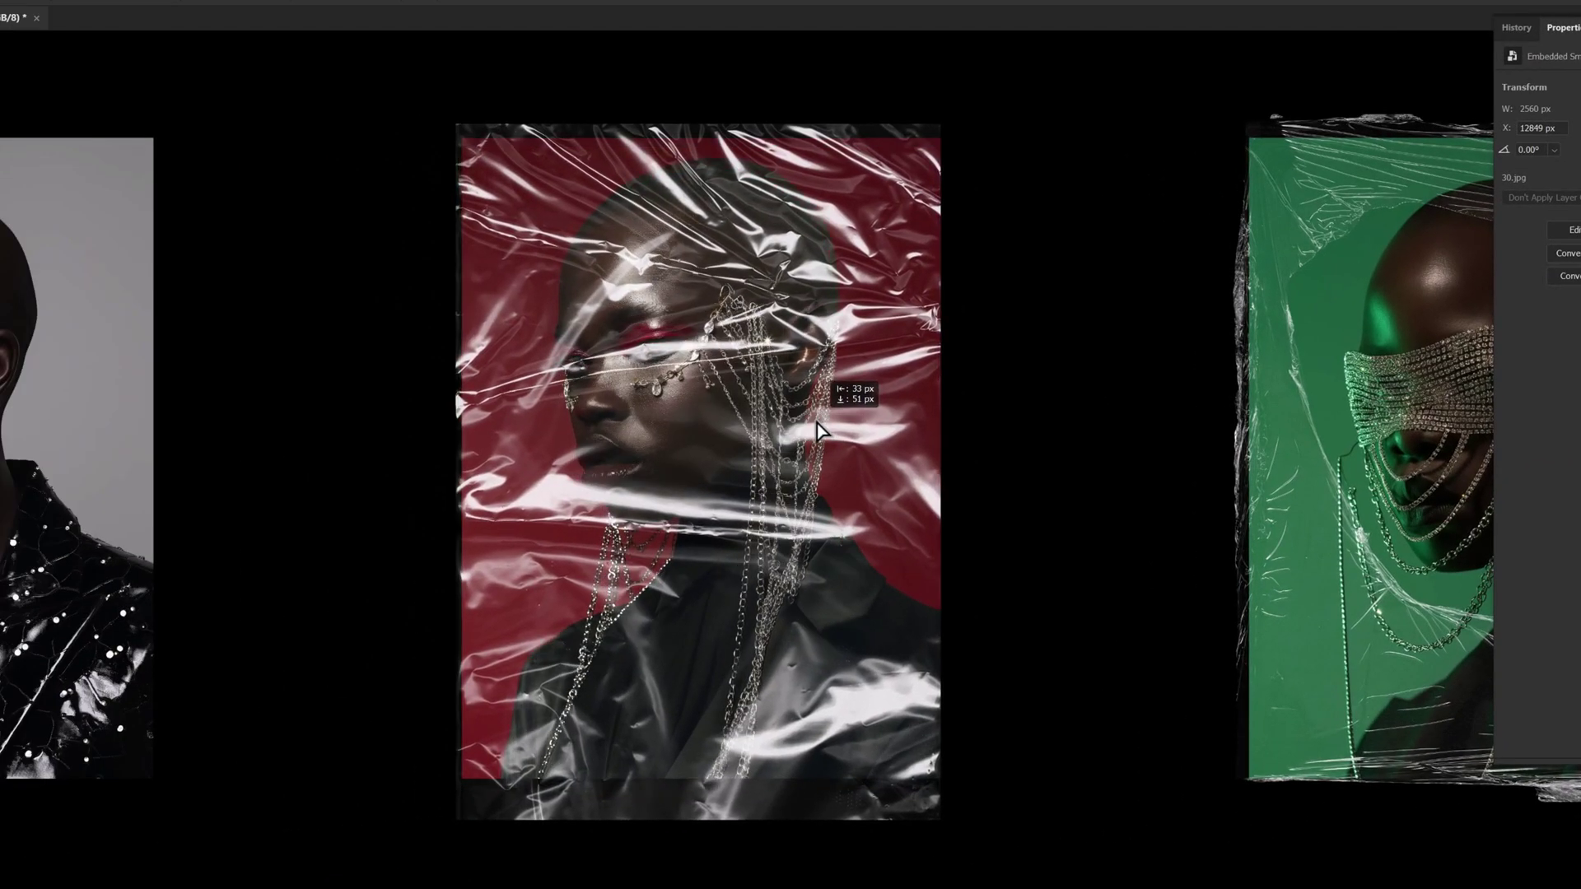
pyautogui.moveTo(816, 422); pyautogui.dragTo(816, 421)
pyautogui.scroll(1, 643, 380)
pyautogui.moveTo(671, 356); pyautogui.dragTo(672, 403)
pyautogui.scroll(-1, 683, 397)
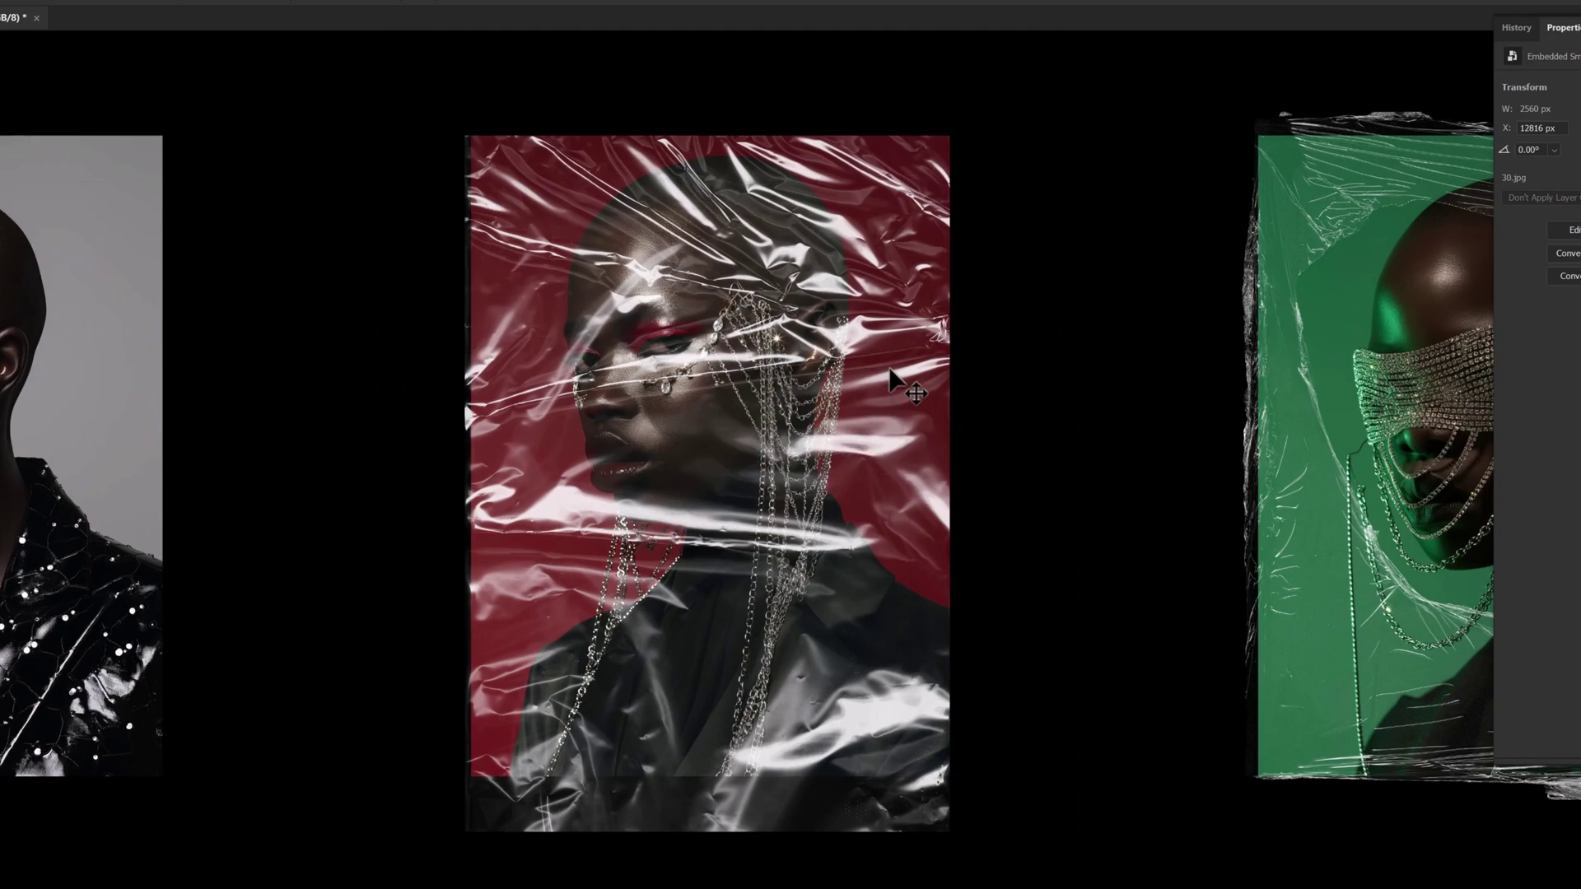
pyautogui.moveTo(775, 377)
pyautogui.mouseDown()
pyautogui.moveTo(789, 327)
pyautogui.moveTo(771, 375)
pyautogui.mouseUp()
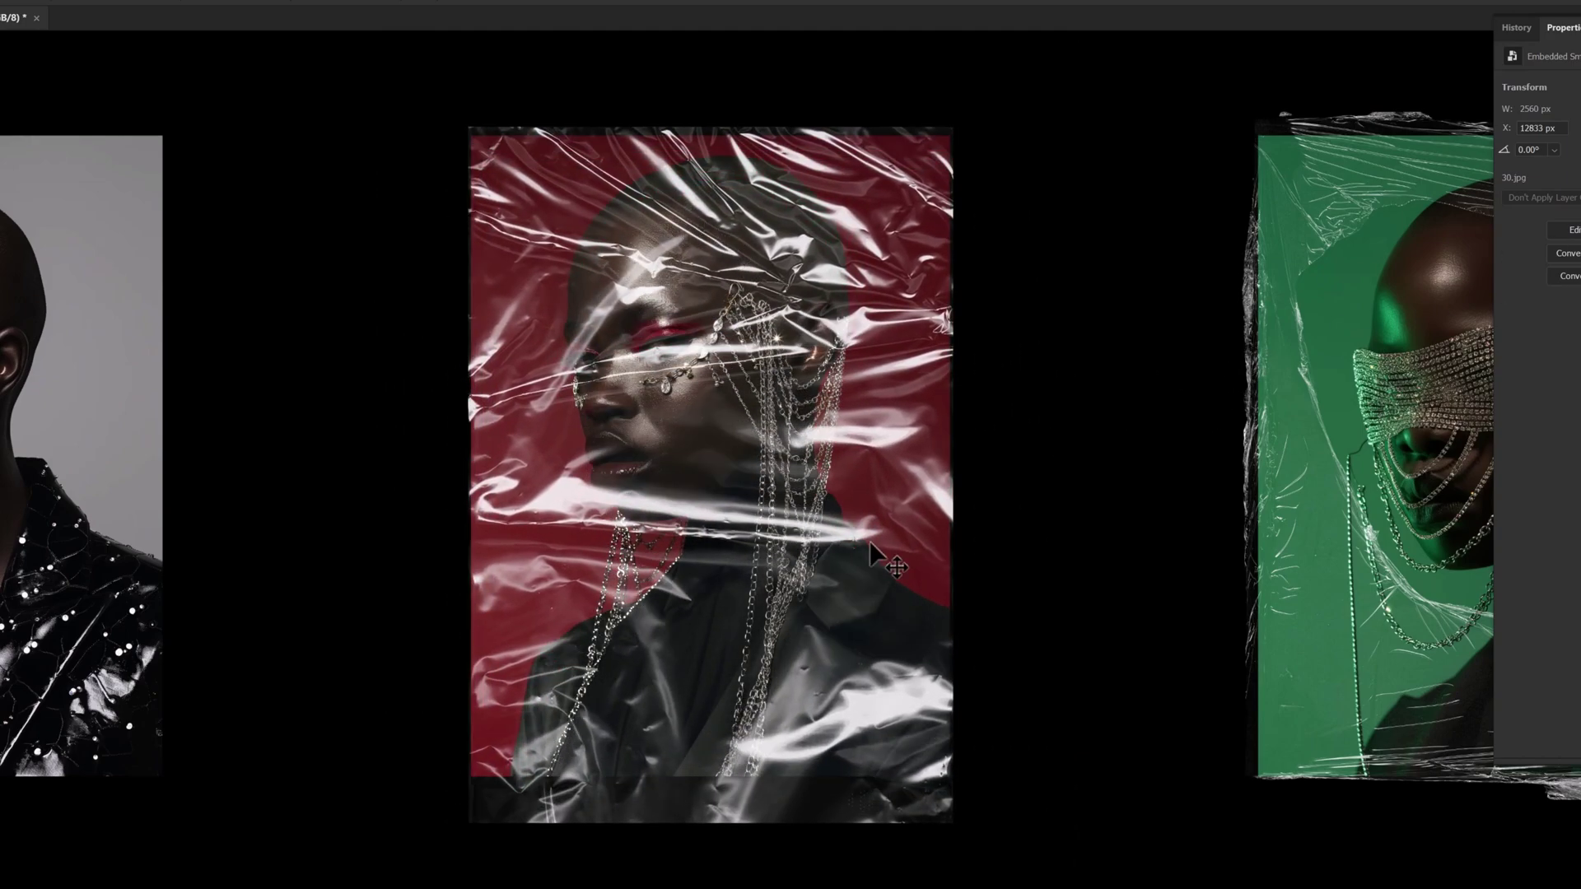
pyautogui.moveTo(960, 817); pyautogui.dragTo(875, 770)
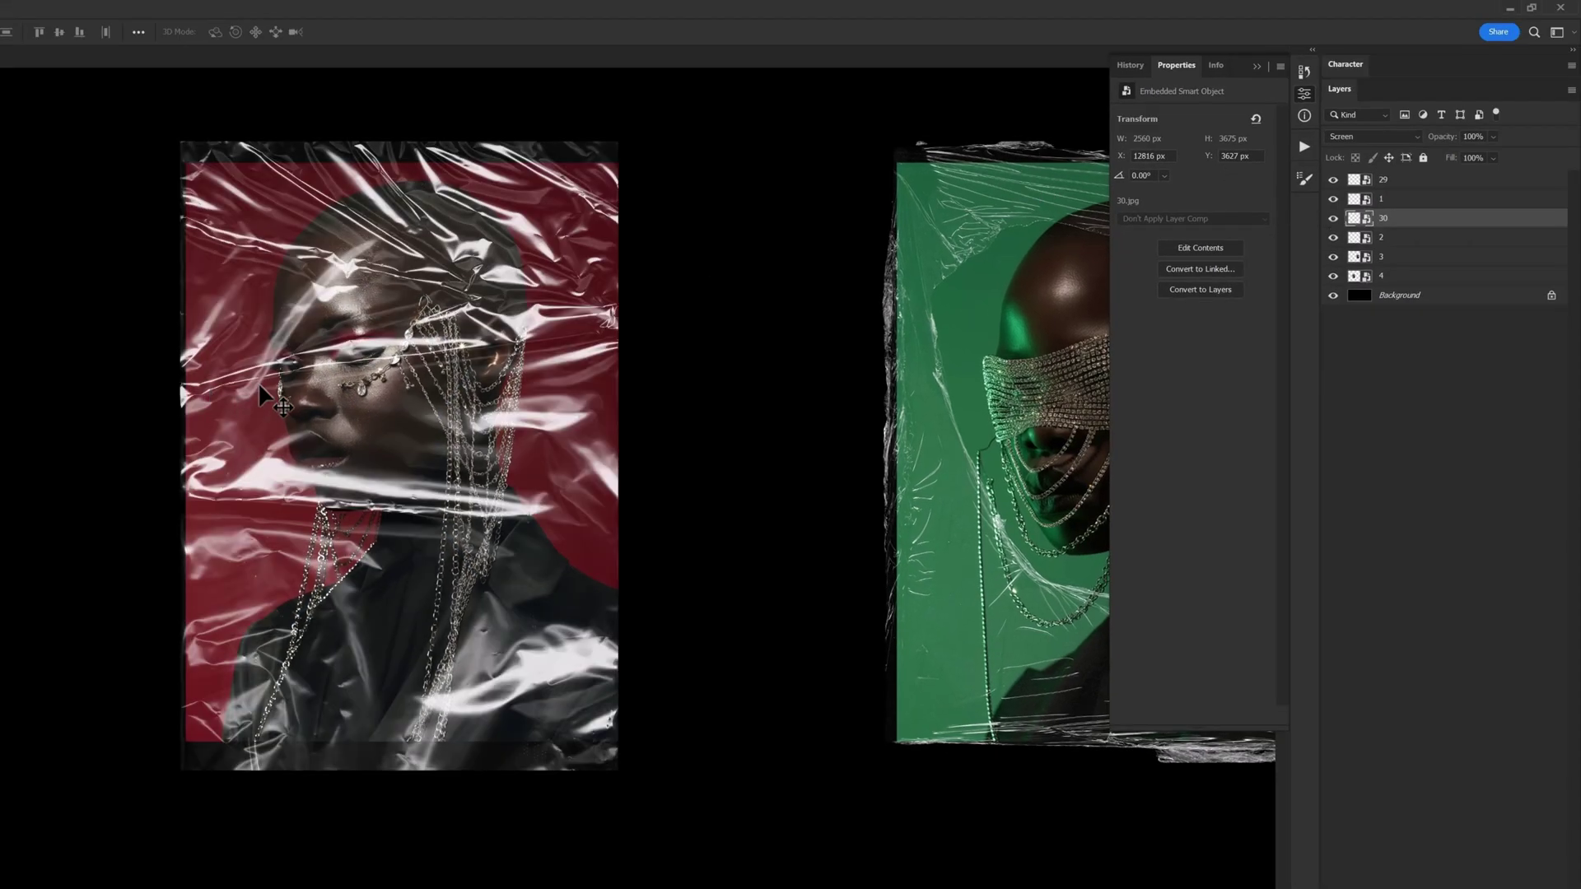
# - Apply Levels to texture layer 30 with the shadow input at about 9 and the midtones at about 0.87
pyautogui.hotkey('ctrl', 'l')
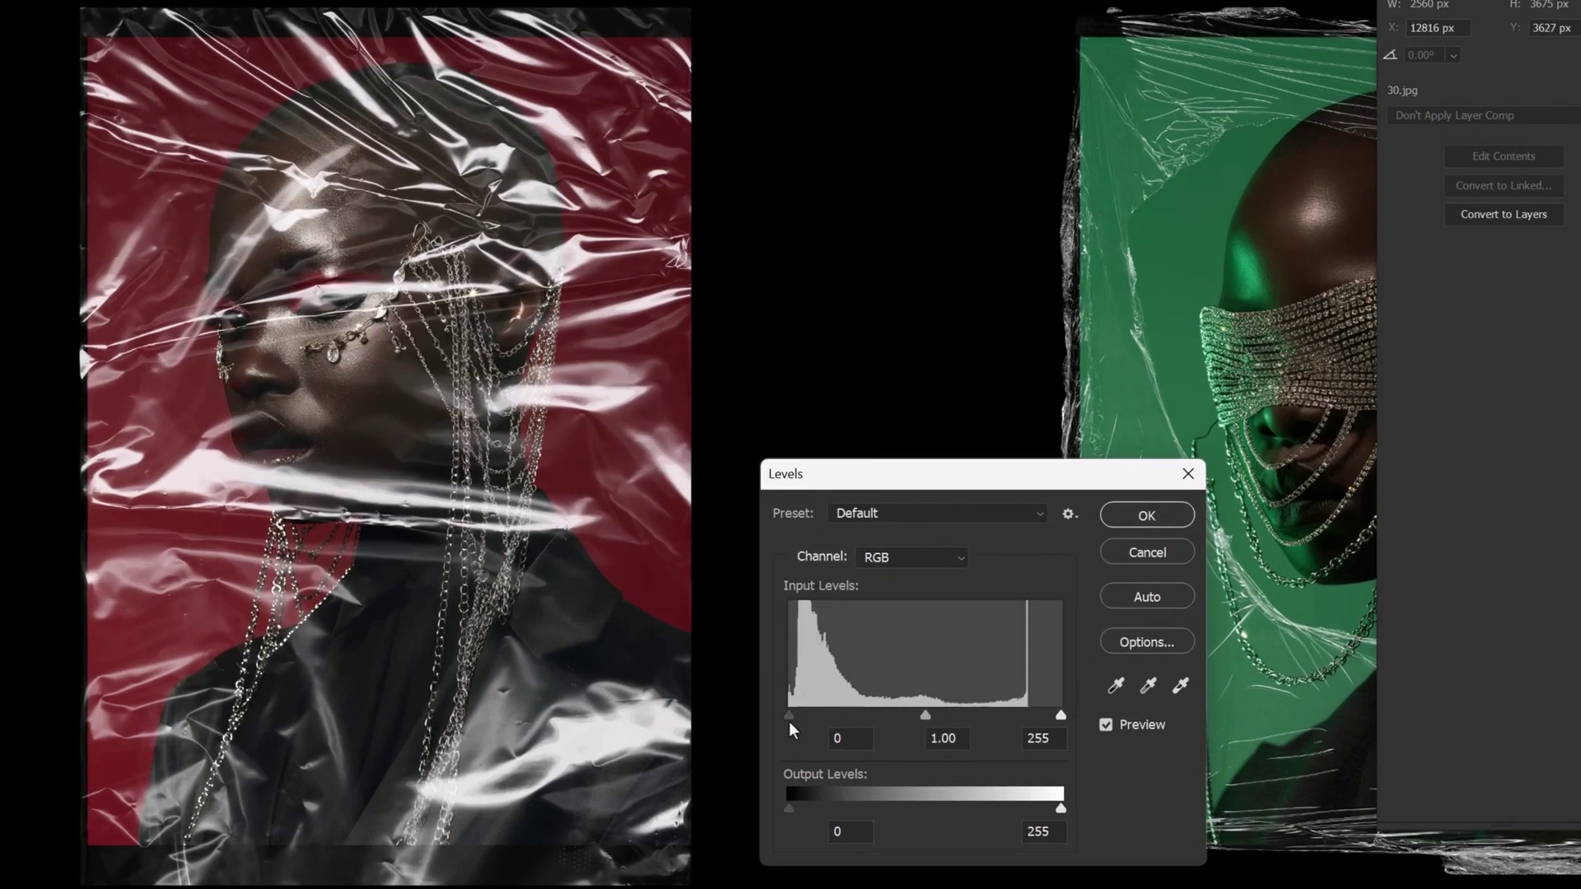
pyautogui.moveTo(792, 719)
pyautogui.mouseDown()
pyautogui.moveTo(819, 720)
pyautogui.moveTo(798, 719)
pyautogui.mouseUp()
pyautogui.moveTo(930, 715)
pyautogui.mouseDown()
pyautogui.moveTo(865, 710)
pyautogui.moveTo(995, 712)
pyautogui.moveTo(941, 713)
pyautogui.mouseUp()
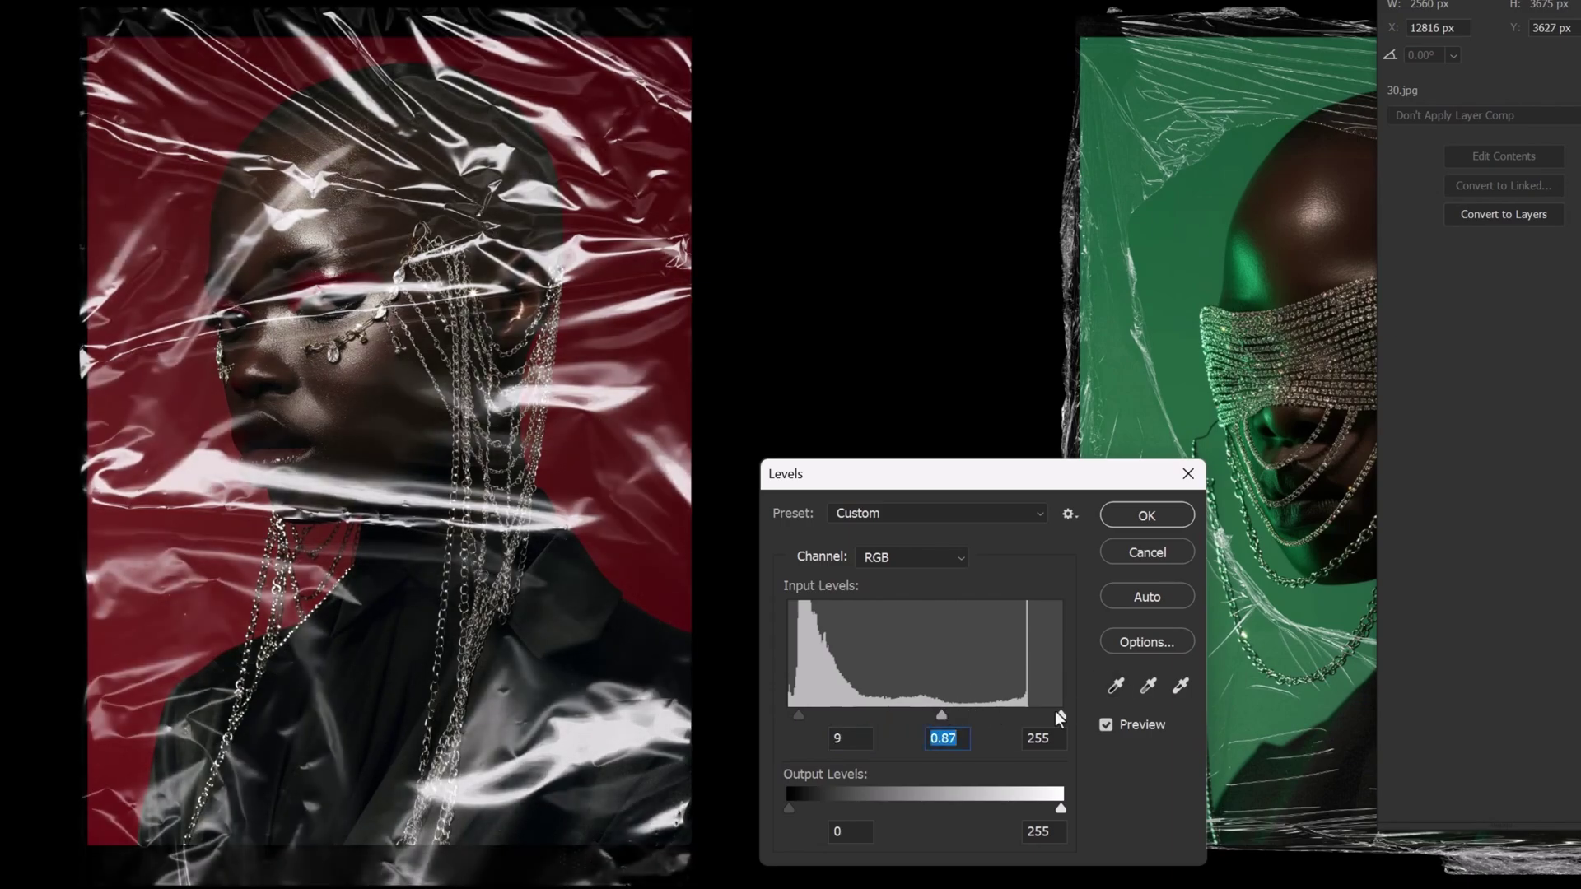
pyautogui.moveTo(1060, 717); pyautogui.dragTo(1100, 725)
pyautogui.moveTo(799, 716)
pyautogui.mouseDown()
pyautogui.moveTo(837, 720)
pyautogui.moveTo(798, 724)
pyautogui.mouseUp()
pyautogui.click(1147, 515)
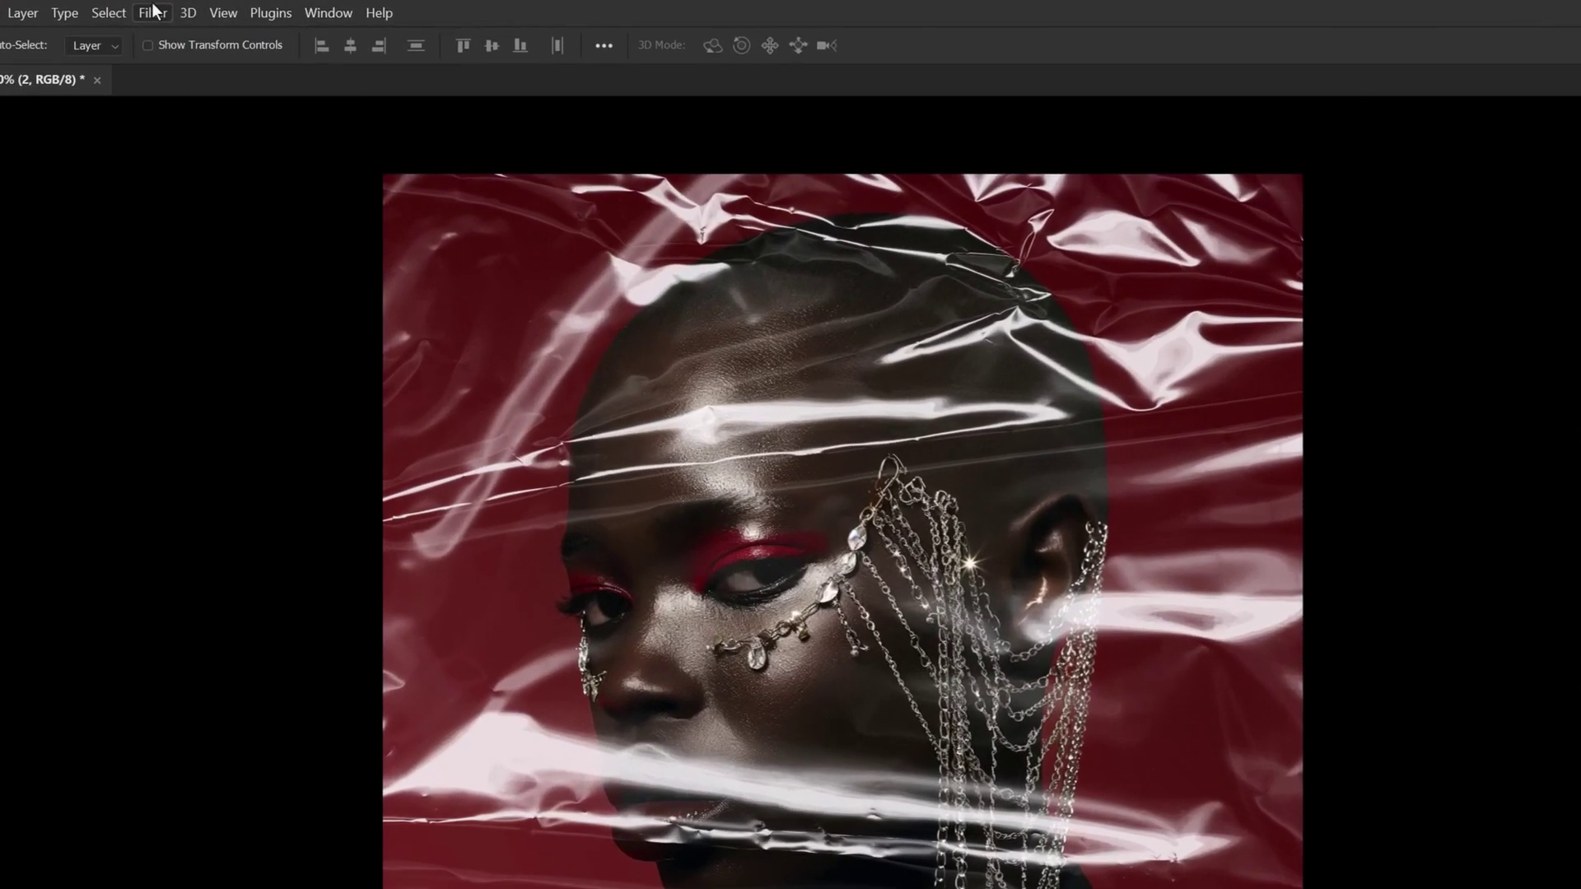
# - Try a Gaussian Blur on the red portrait's layer 2 beneath the texture
pyautogui.click(170, 6)
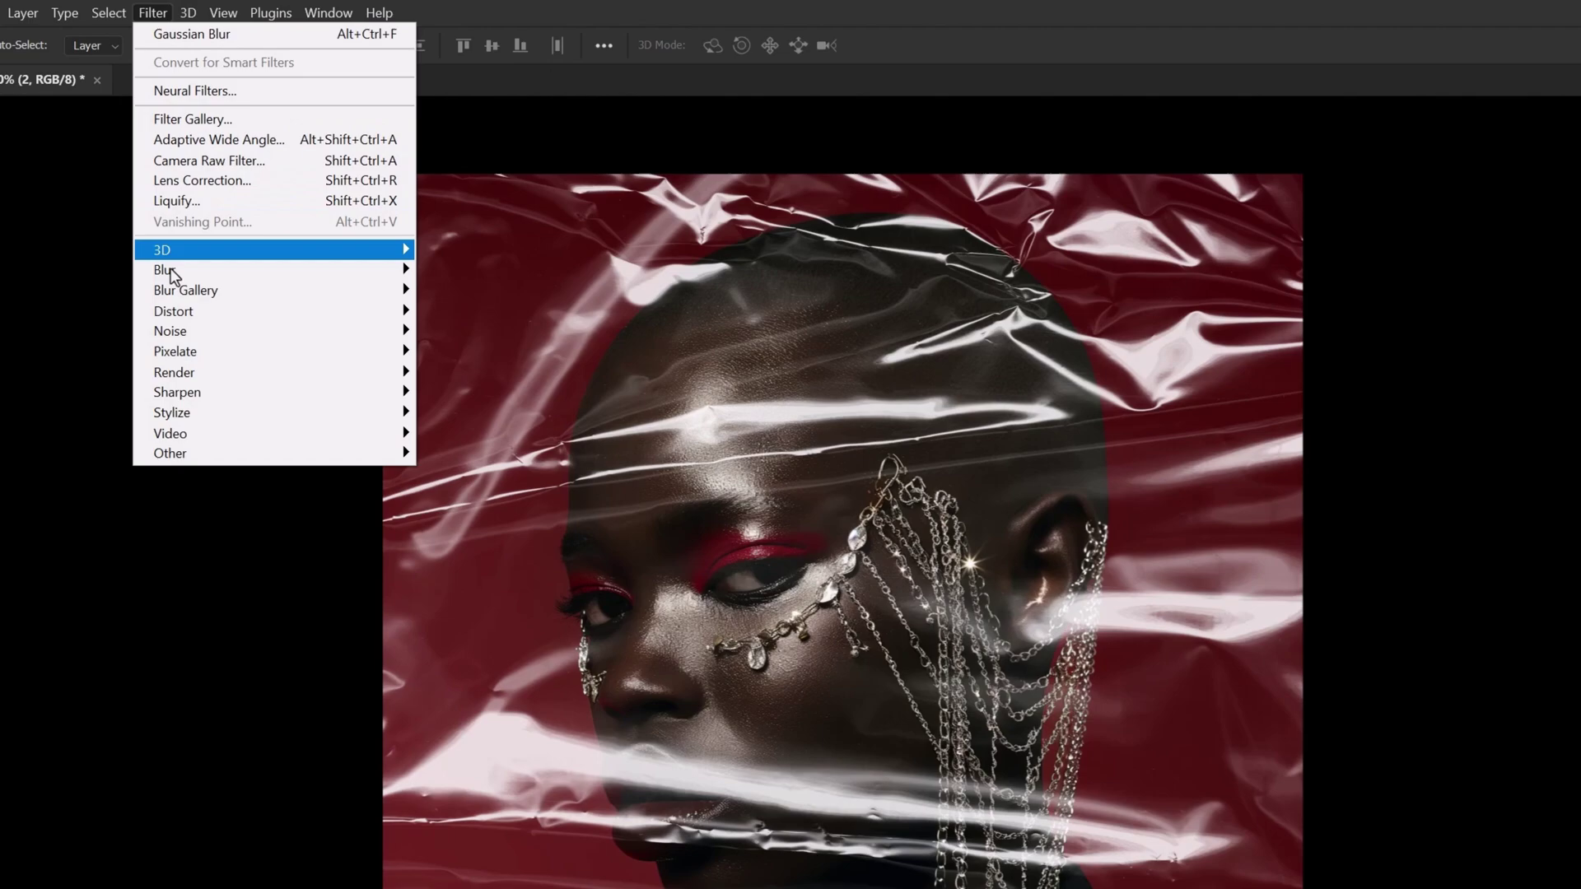
pyautogui.moveTo(189, 156)
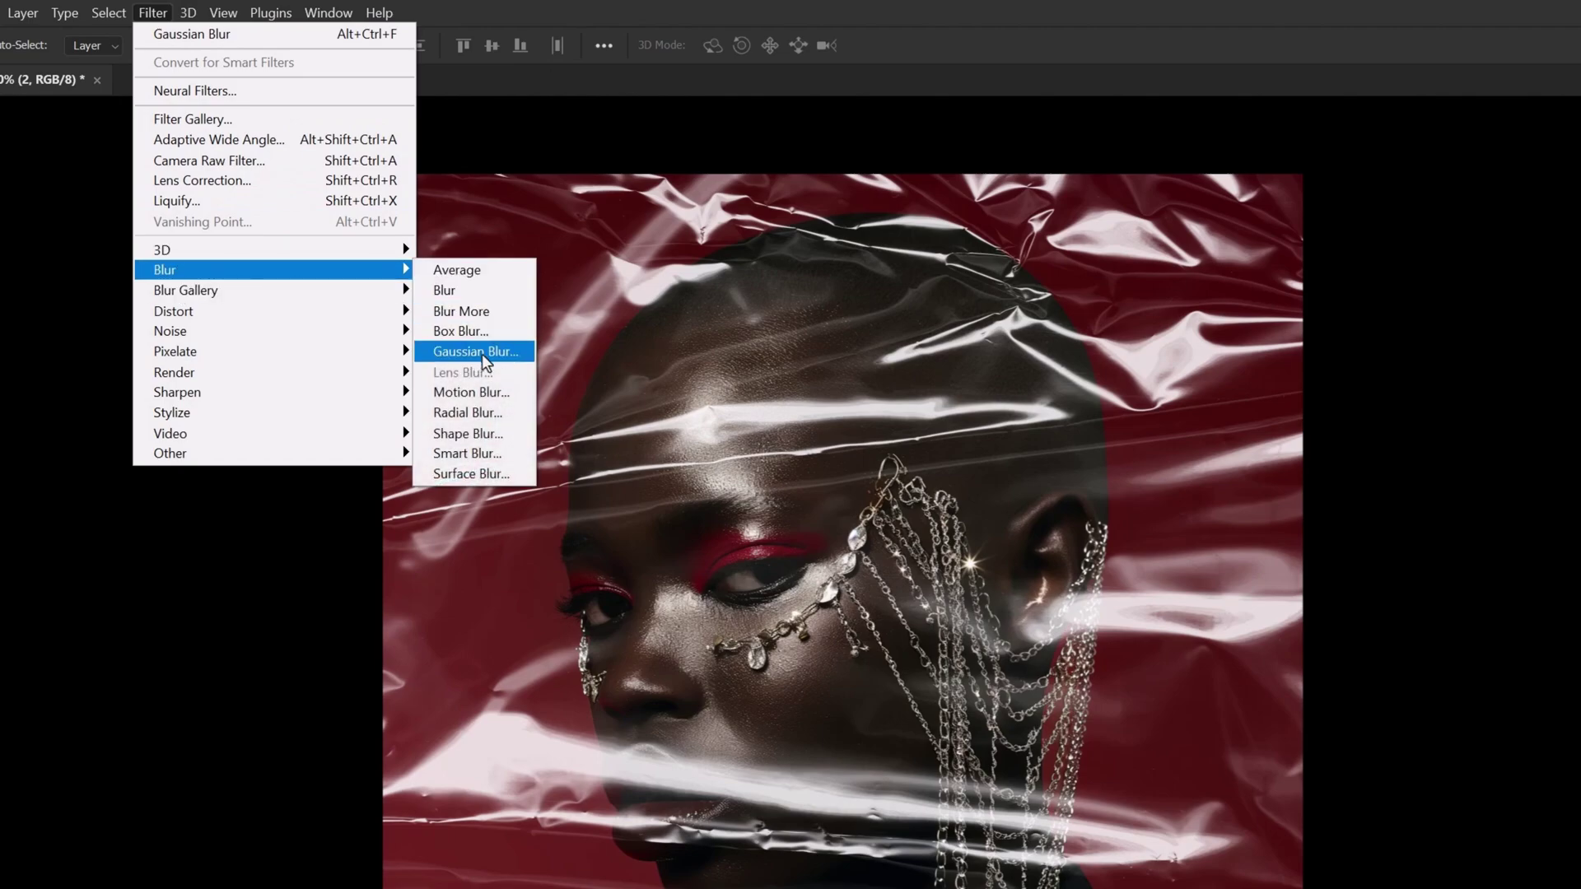
pyautogui.click(482, 354)
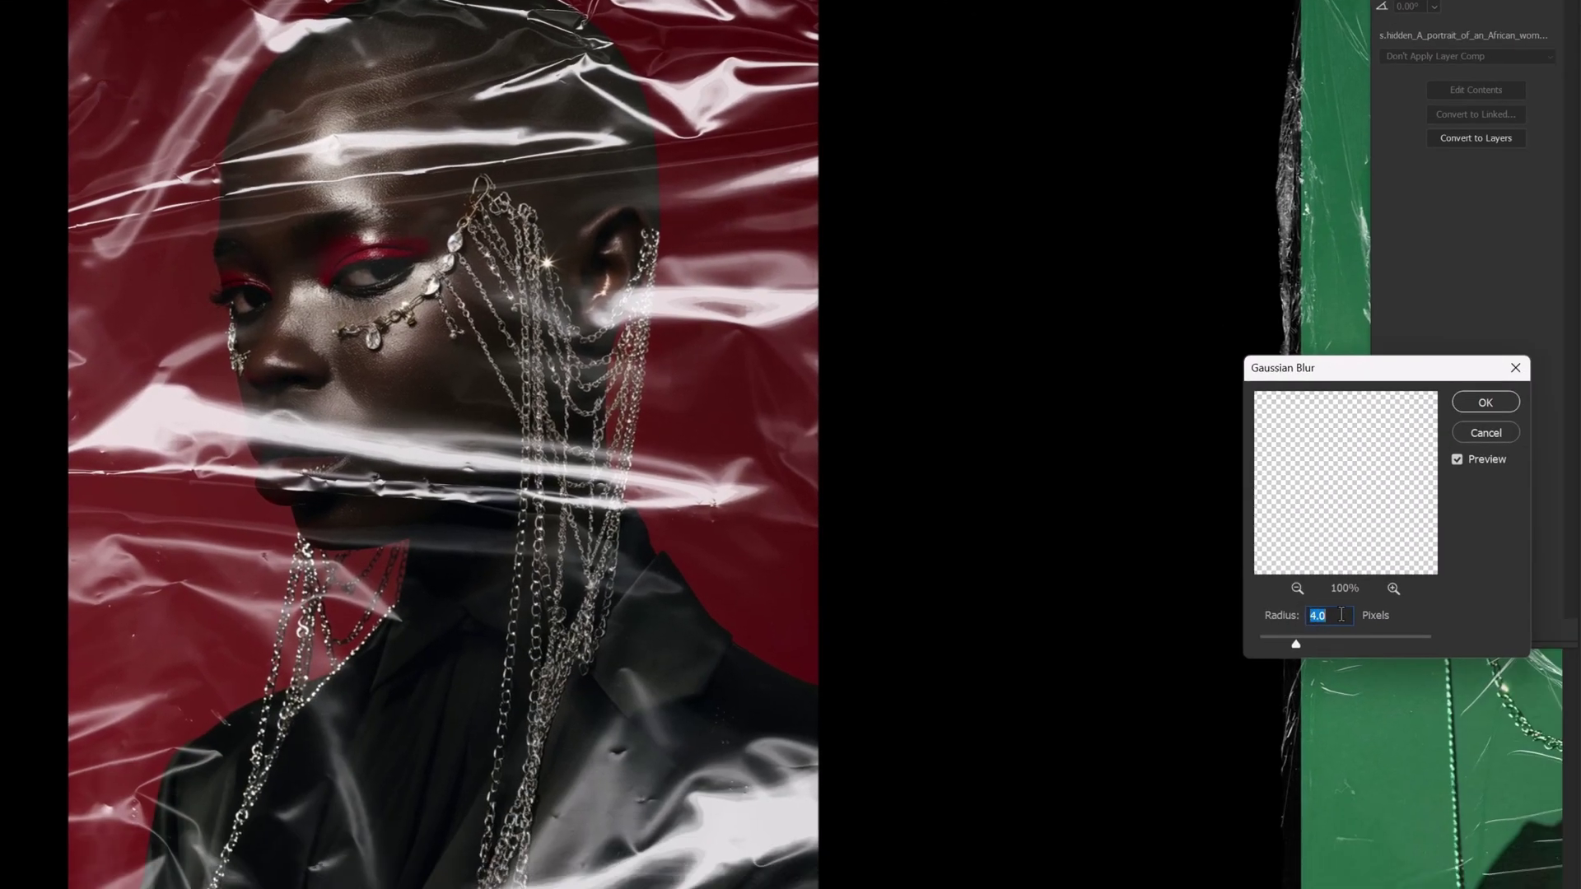
# - Place the PNG version of texture 93 directly above the grey portrait's layer 3
pyautogui.scroll(-1, 616, 505)
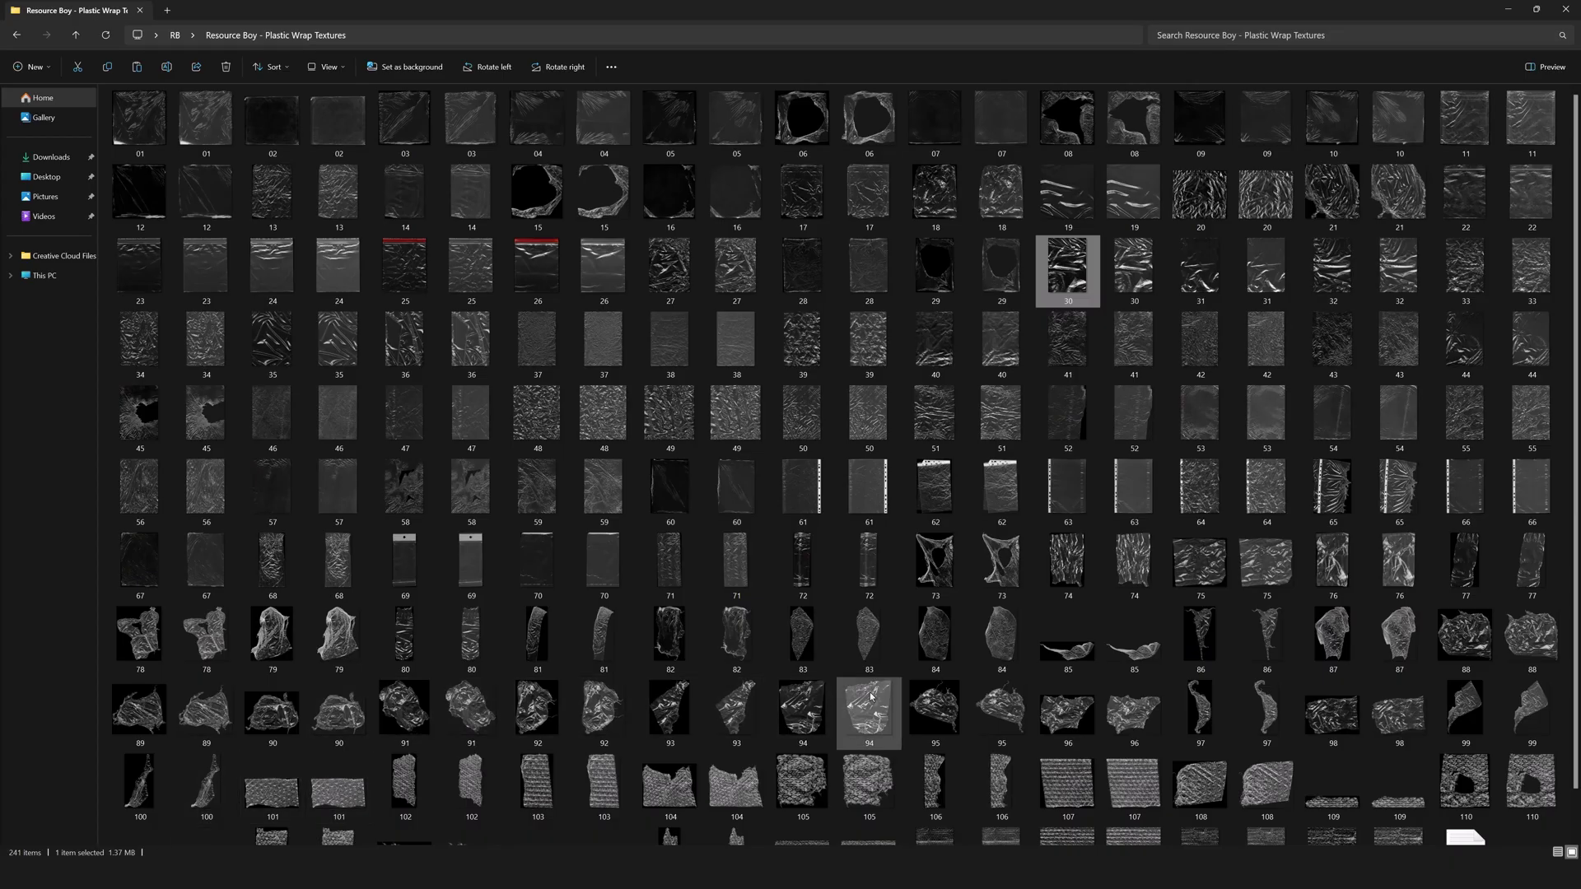
pyautogui.scroll(-1, 868, 709)
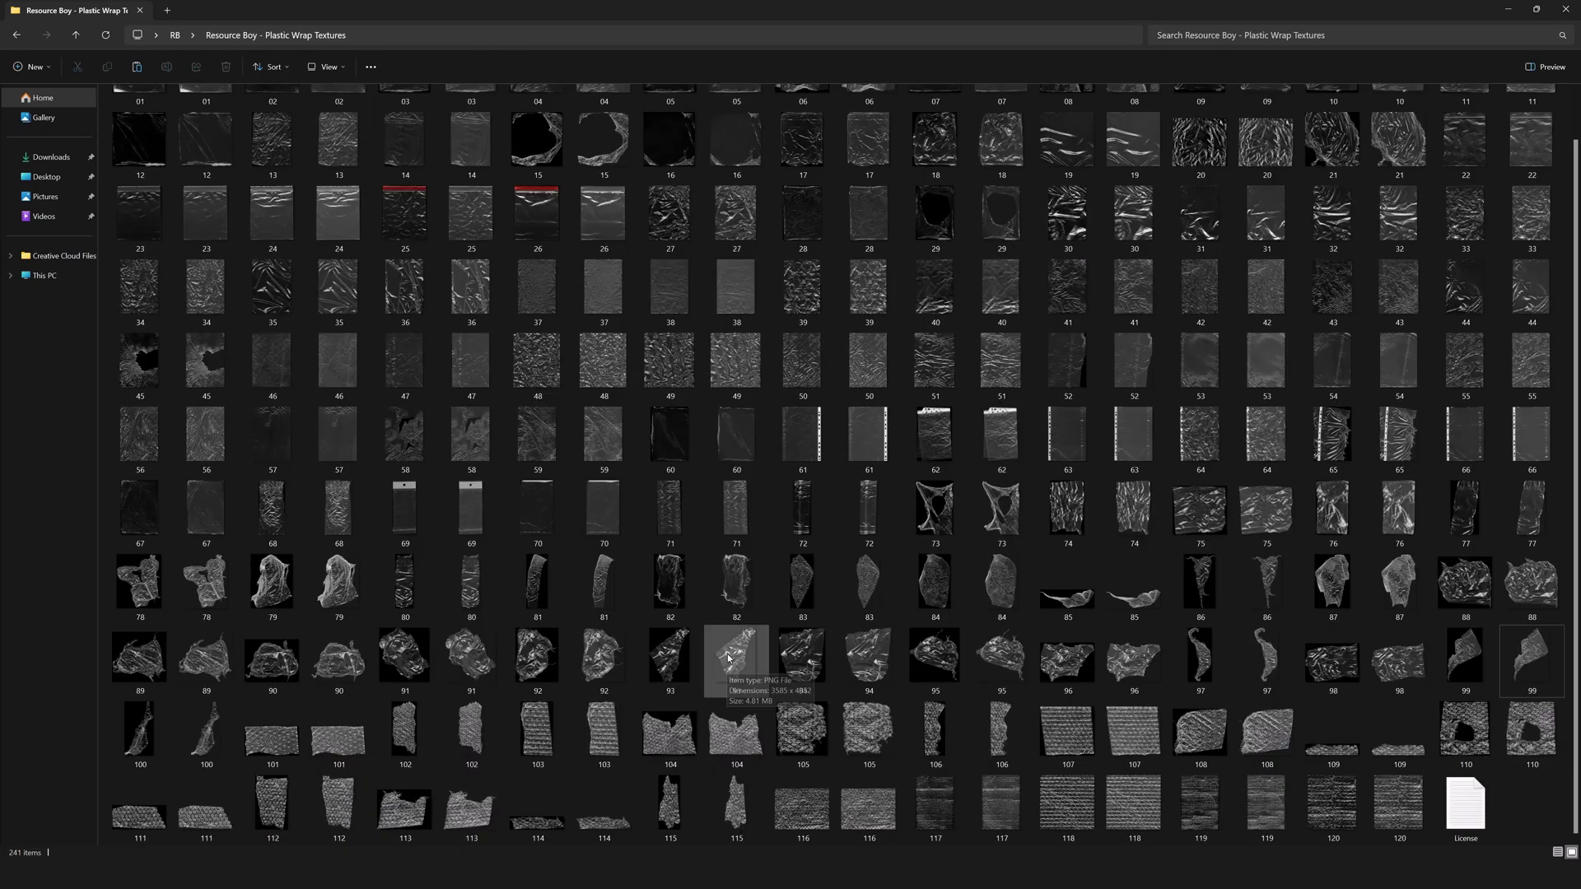
pyautogui.moveTo(736, 659); pyautogui.dragTo(630, 580)
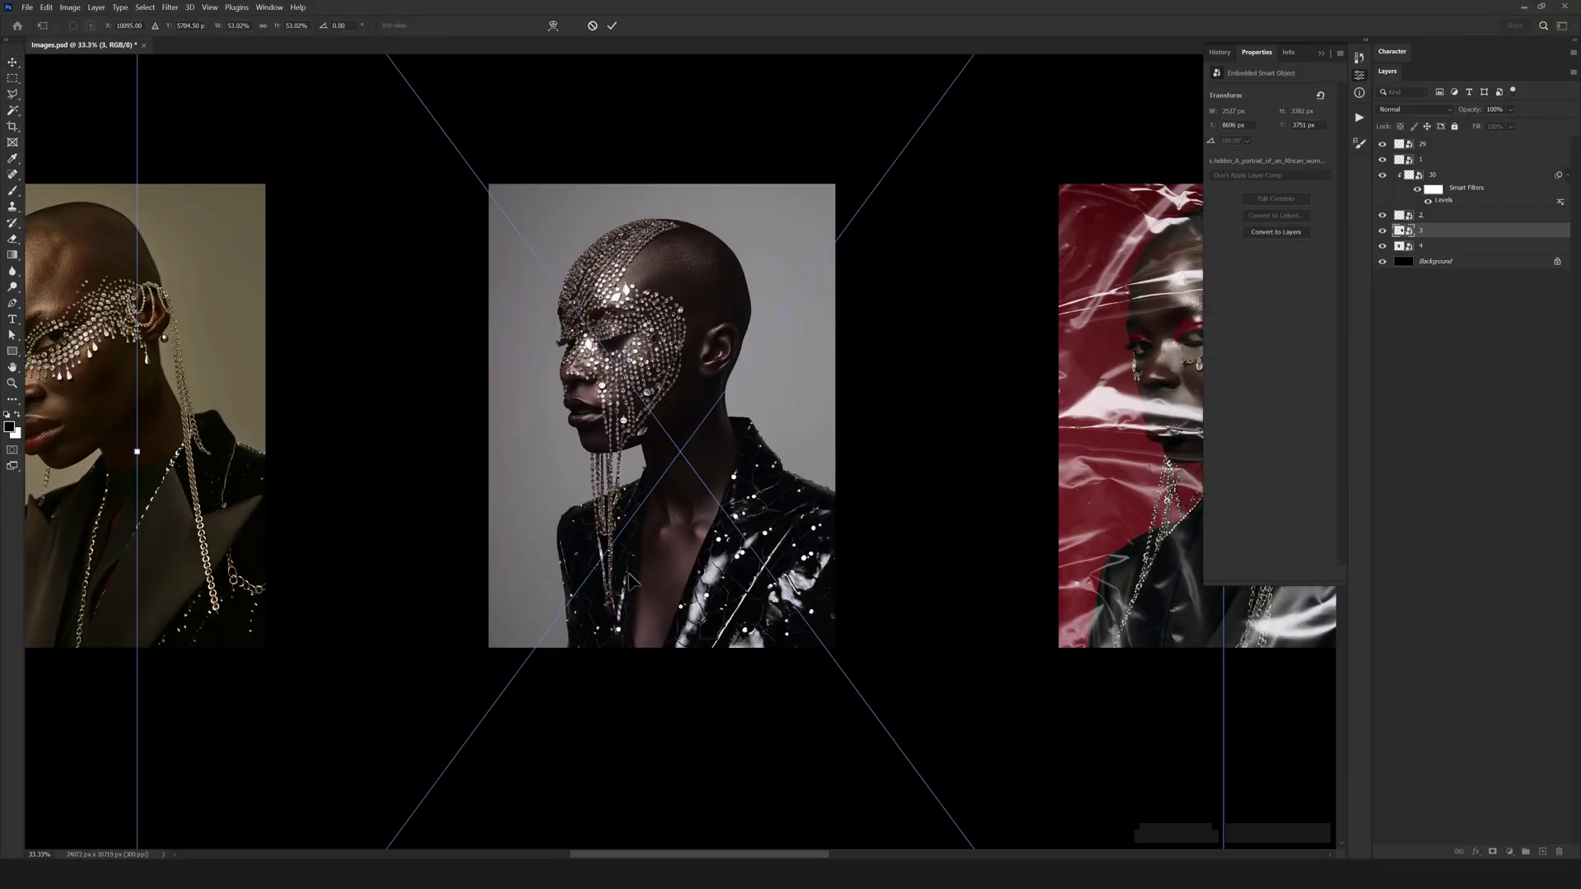
pyautogui.scroll(-2, 630, 581)
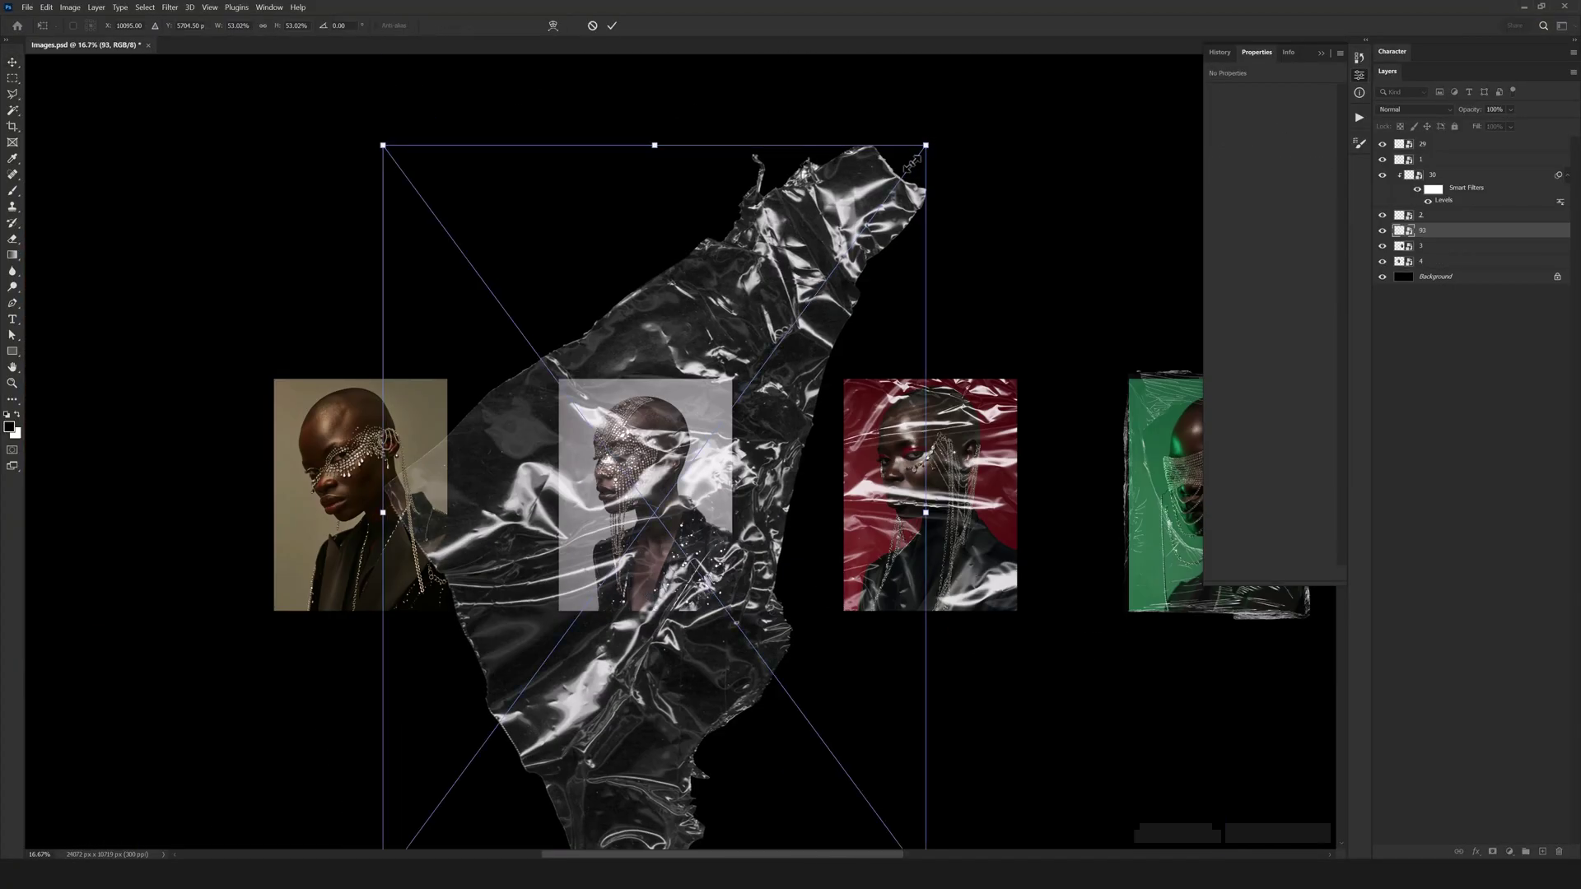
# - Scale texture 93 down, rotate it to about 137°, and place it over the grey portrait's upper right corner
pyautogui.moveTo(925, 141); pyautogui.dragTo(652, 403)
pyautogui.moveTo(755, 491); pyautogui.dragTo(614, 674)
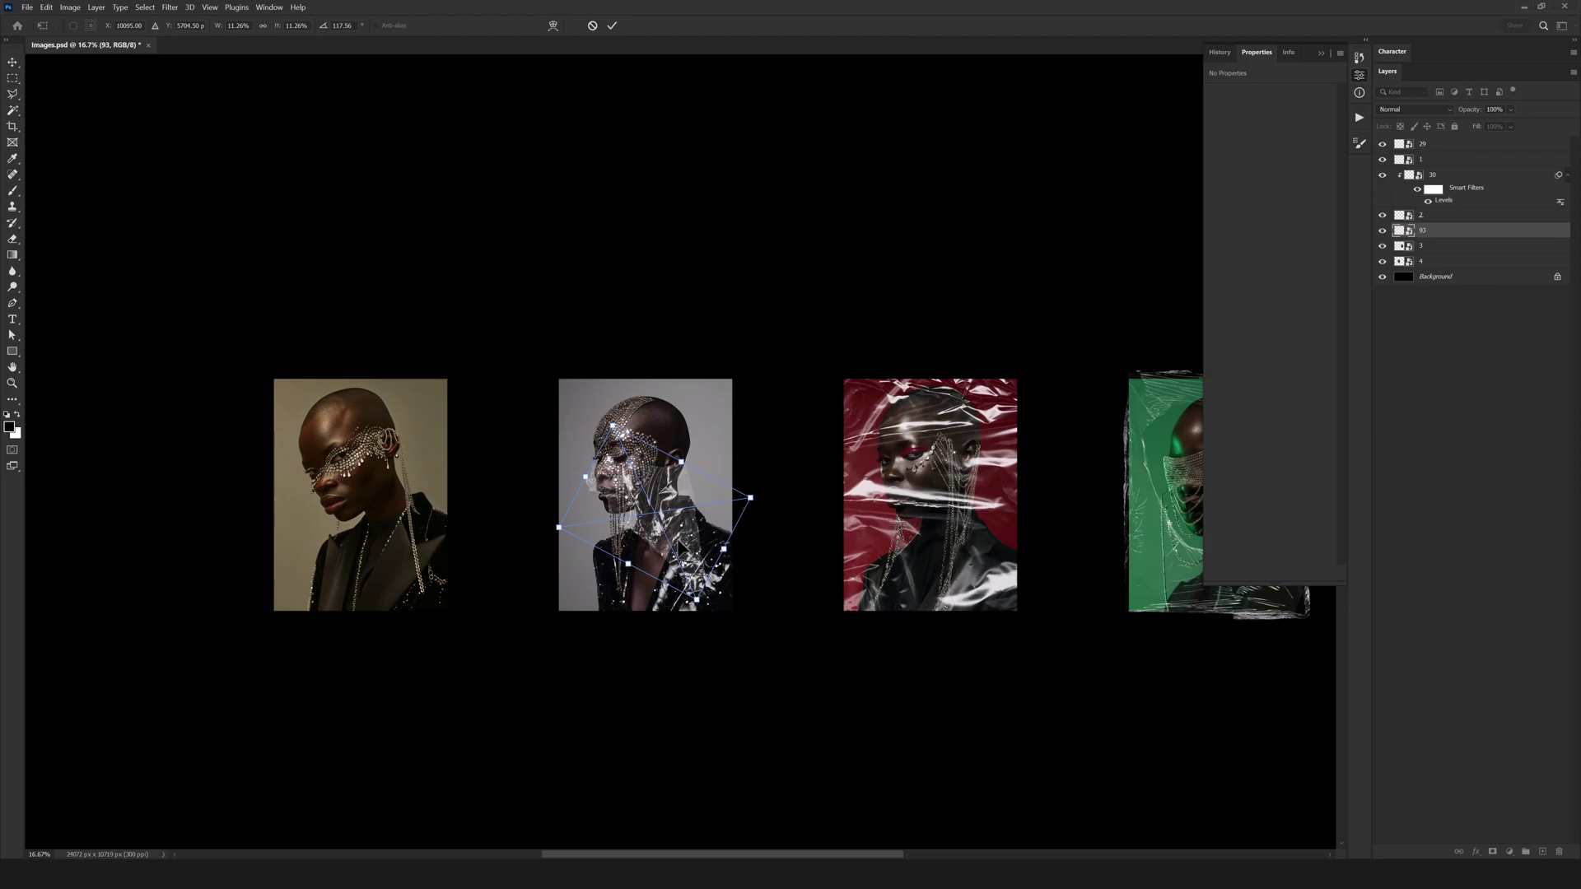
pyautogui.moveTo(682, 534); pyautogui.dragTo(751, 422)
pyautogui.moveTo(759, 490); pyautogui.dragTo(749, 561)
pyautogui.press('Return')
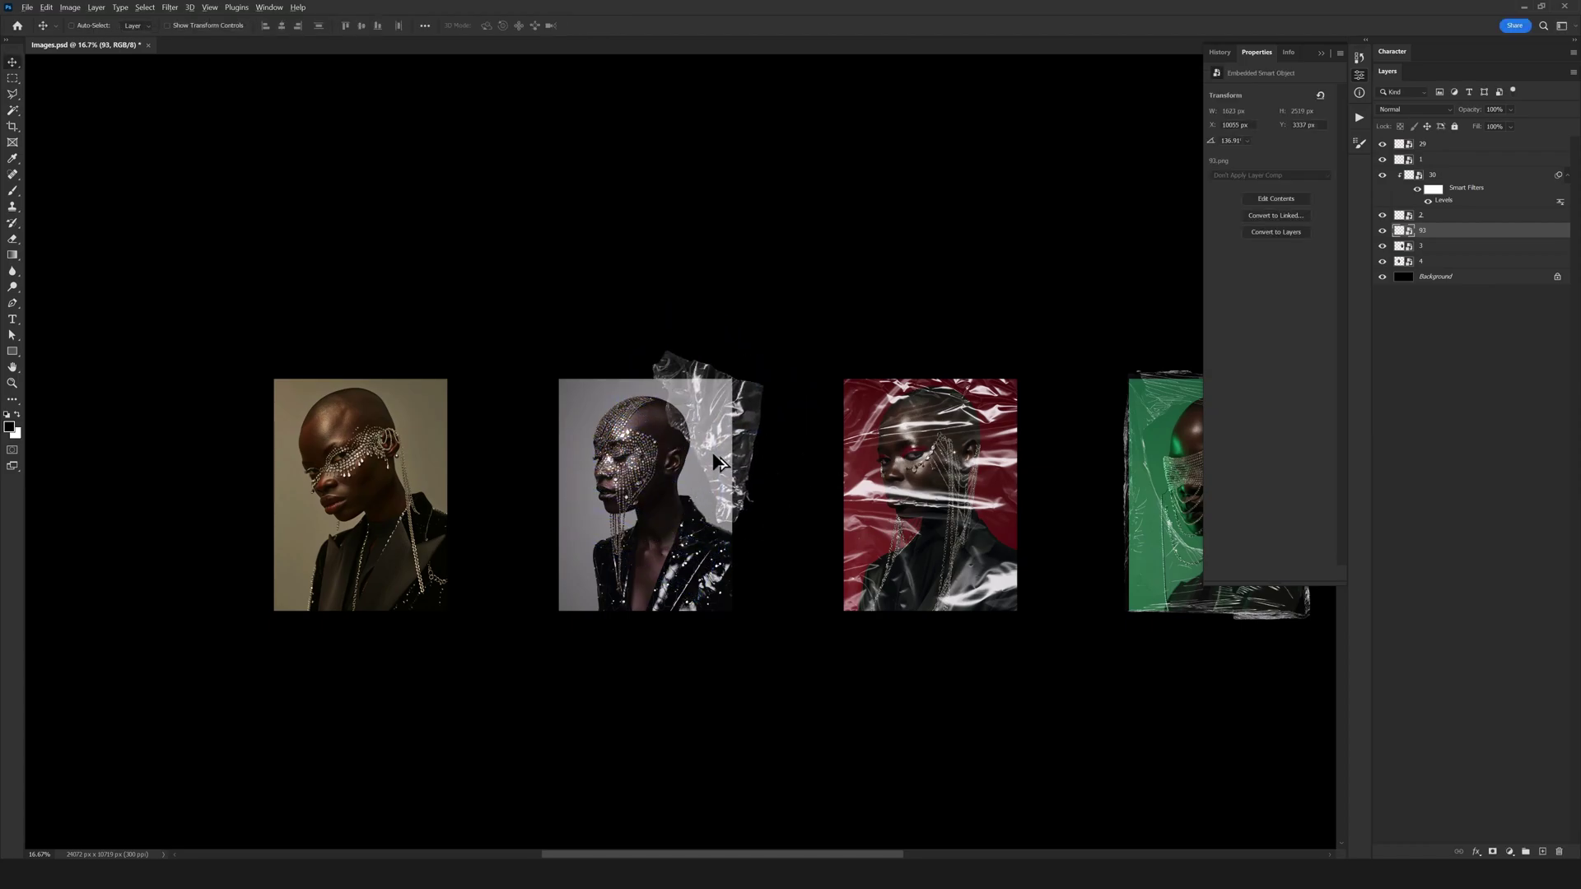
# - Reposition texture 93 along the right edge of the grey portrait so it overhangs the image
pyautogui.scroll(2, 710, 451)
pyautogui.scroll(1, 751, 471)
pyautogui.moveTo(751, 471); pyautogui.dragTo(717, 468)
pyautogui.scroll(-1, 717, 461)
pyautogui.moveTo(710, 568); pyautogui.dragTo(766, 406)
# - Place the PNG version of texture 91 above layer 93 and scale it down over the grey portrait
pyautogui.hotkey('alt', 'Tab')
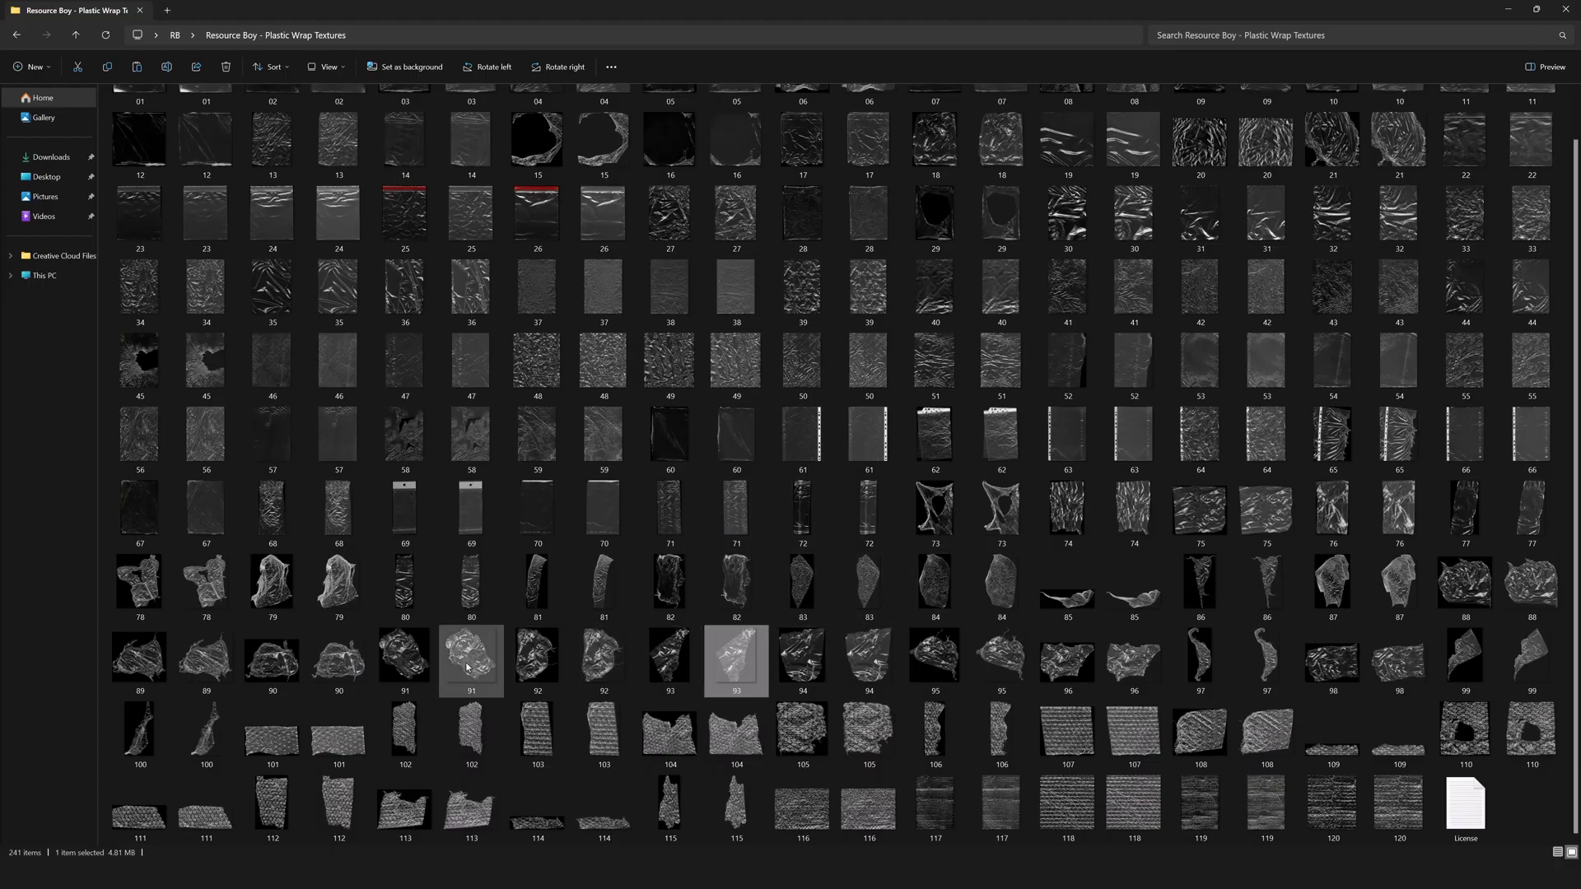
pyautogui.moveTo(452, 659); pyautogui.dragTo(501, 523)
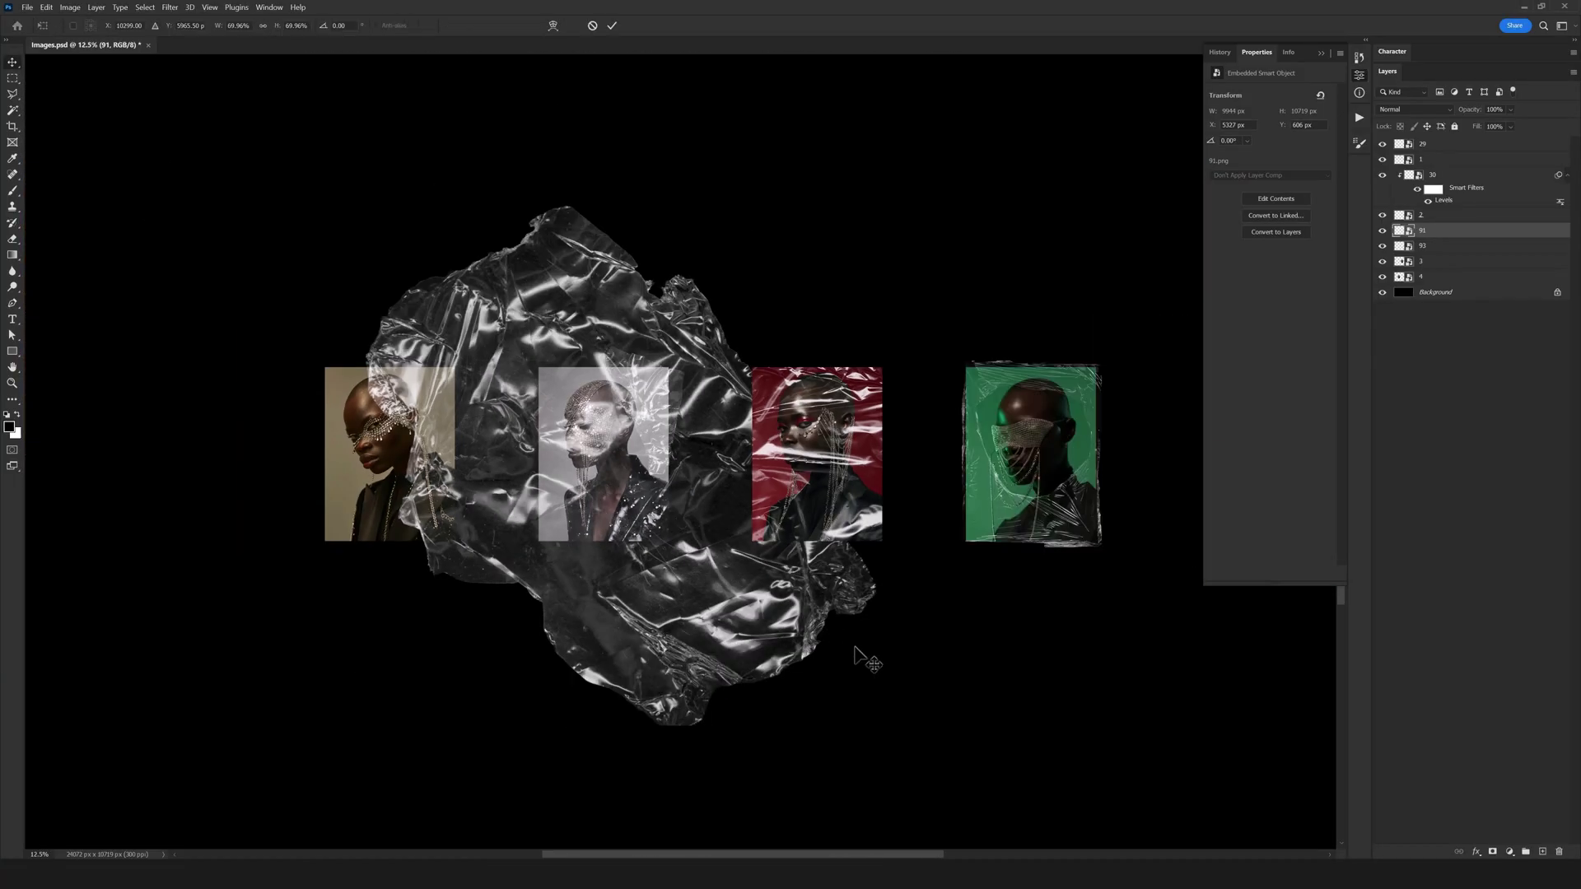
pyautogui.moveTo(876, 754); pyautogui.dragTo(586, 568)
pyautogui.press('Return')
pyautogui.scroll(2, 591, 550)
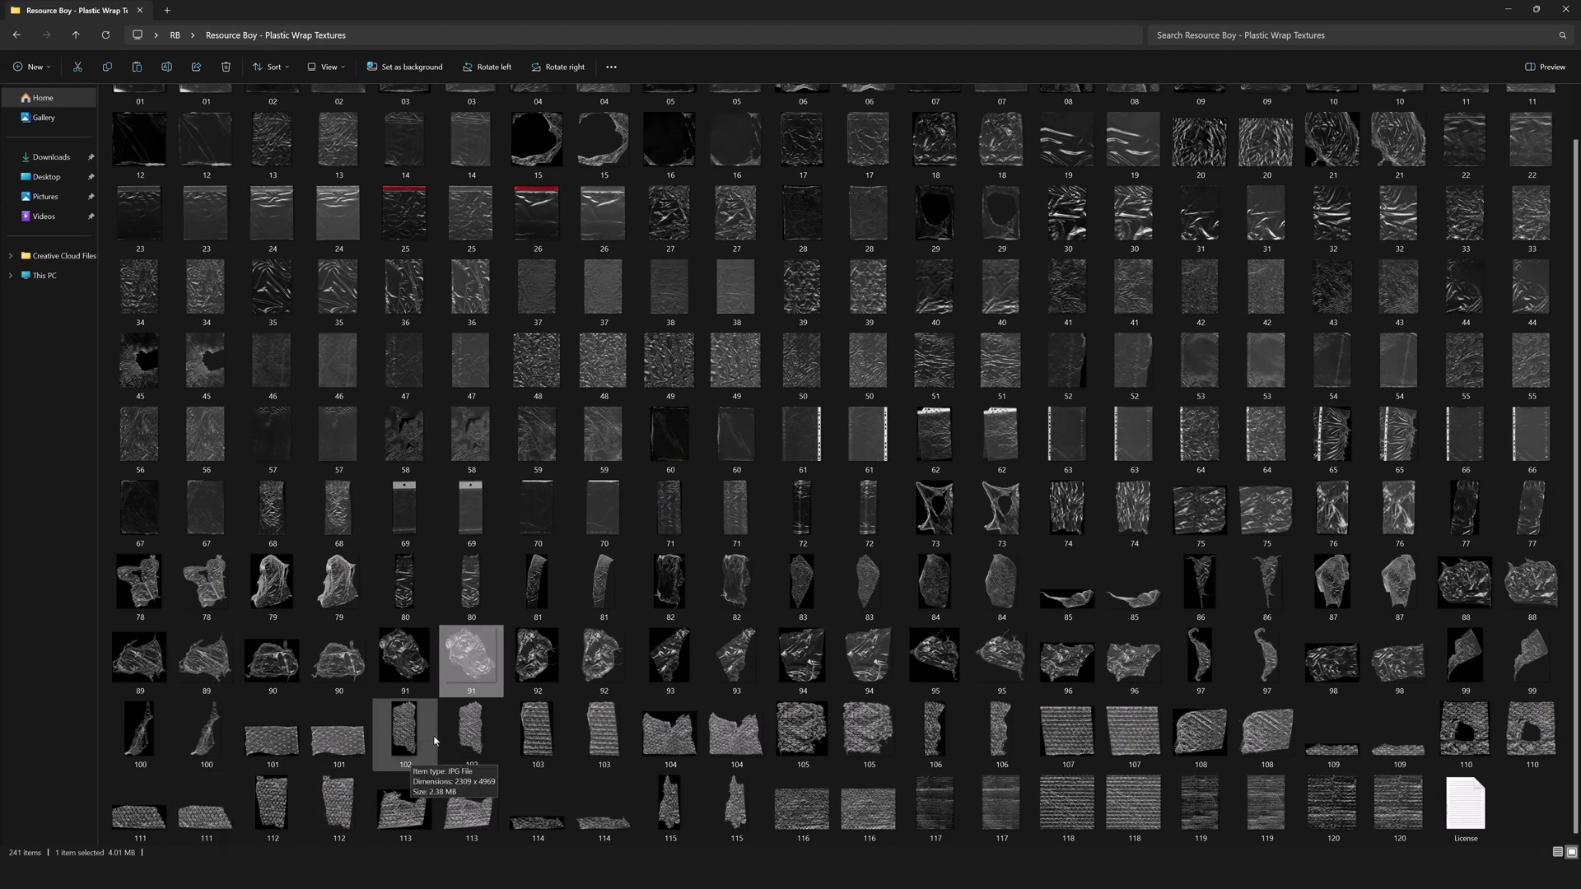
# - Place texture 61.jpg directly above the beige portrait's layer 4
pyautogui.scroll(1, 444, 741)
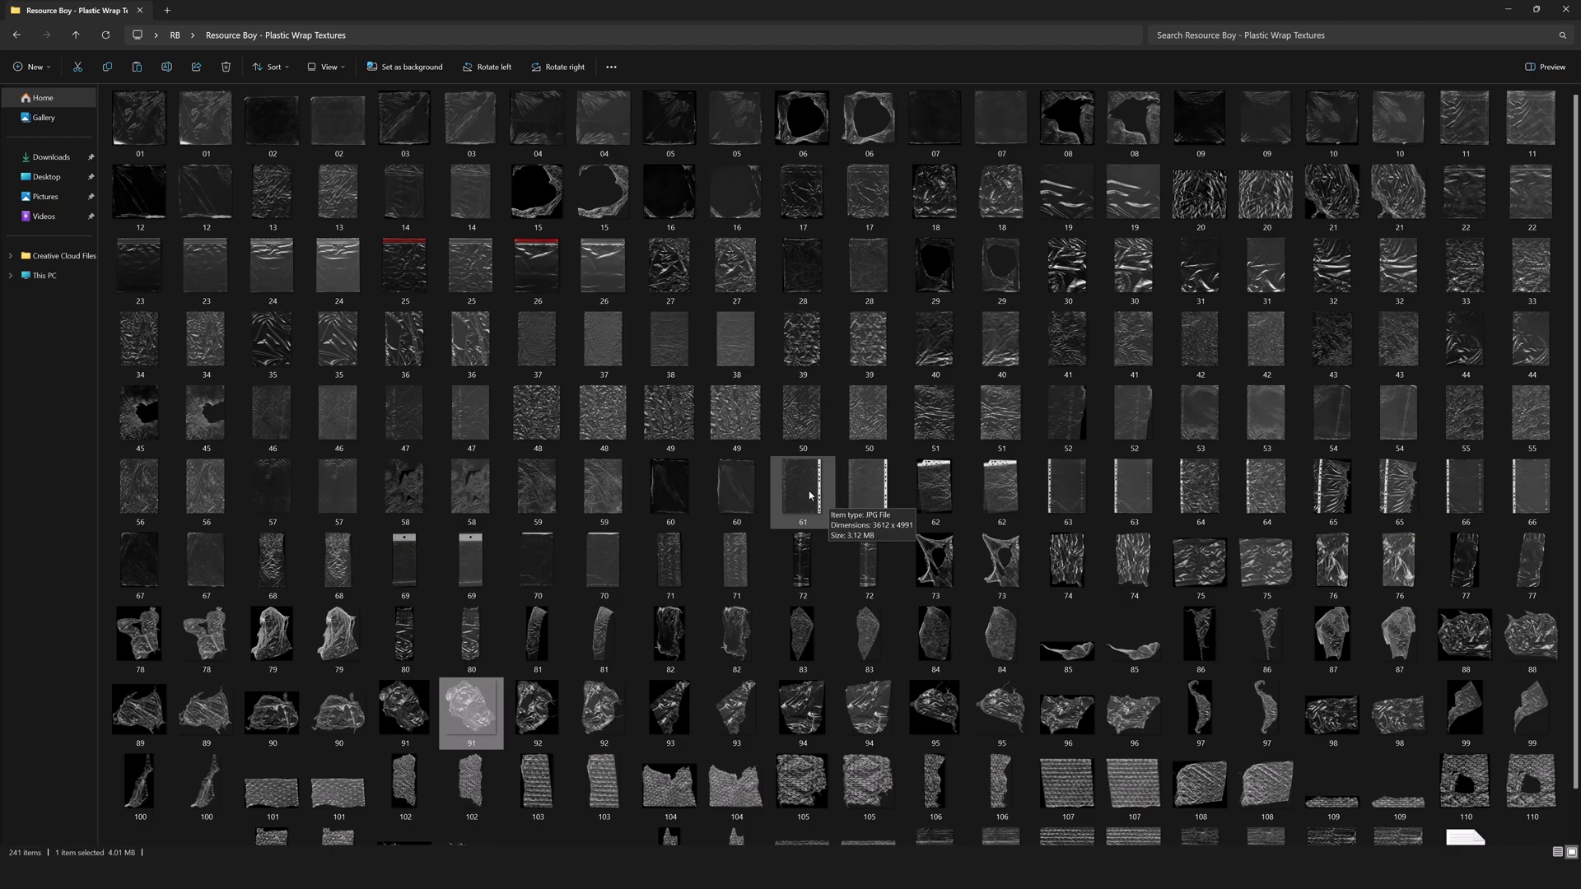
pyautogui.moveTo(803, 494); pyautogui.dragTo(222, 793)
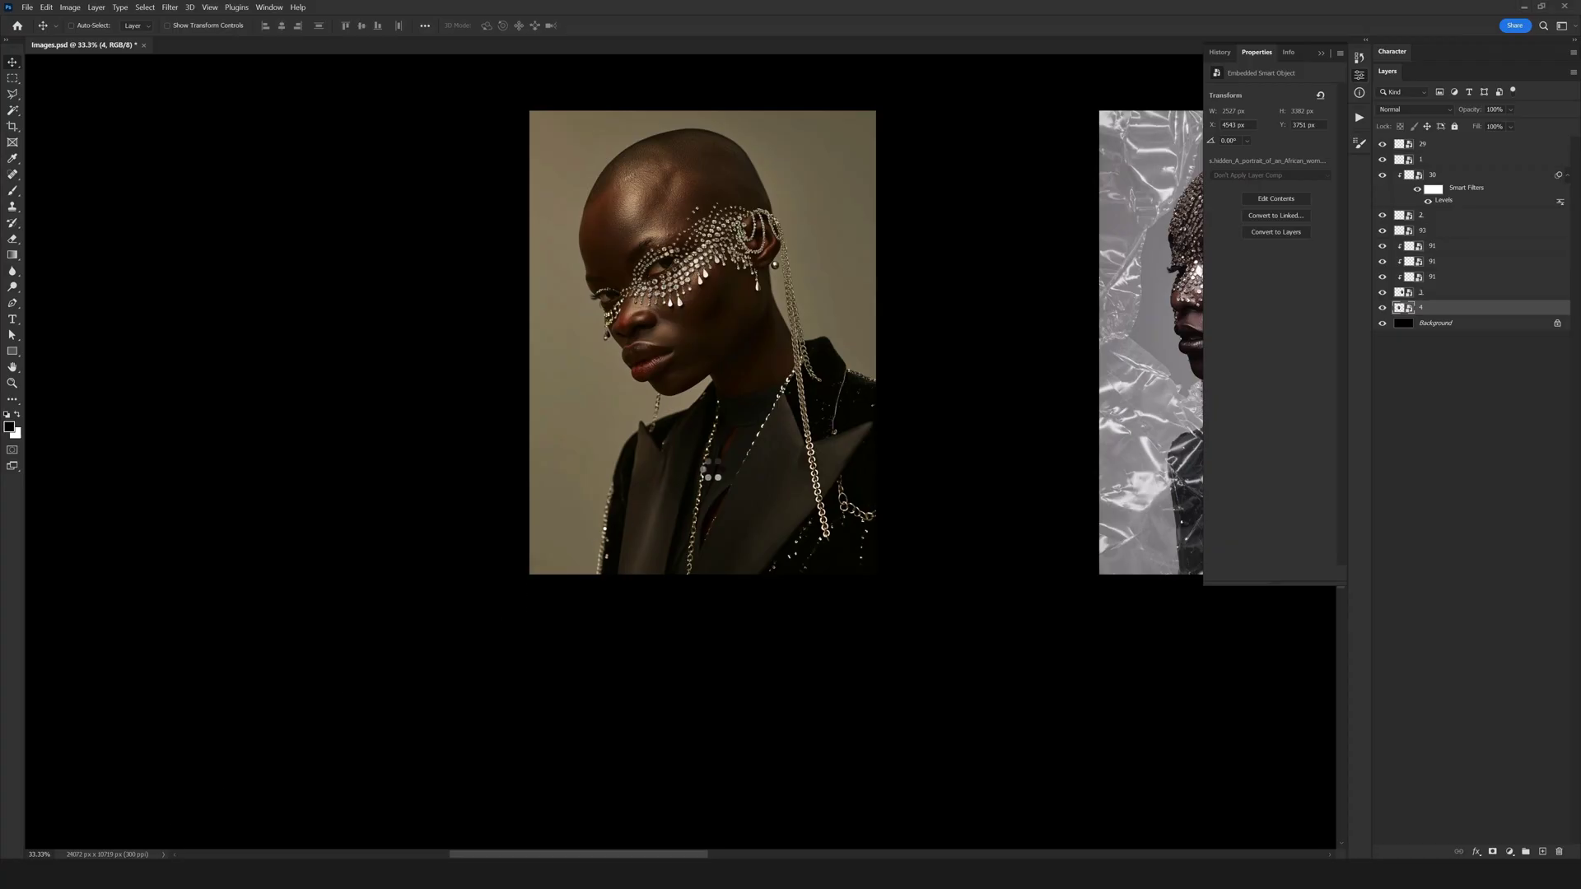
pyautogui.press('Return')
pyautogui.scroll(-4, 711, 470)
# - Scale texture 61 to about 3099 by 4281 px and position it to cover the beige portrait
pyautogui.hotkey('ctrl', 't')
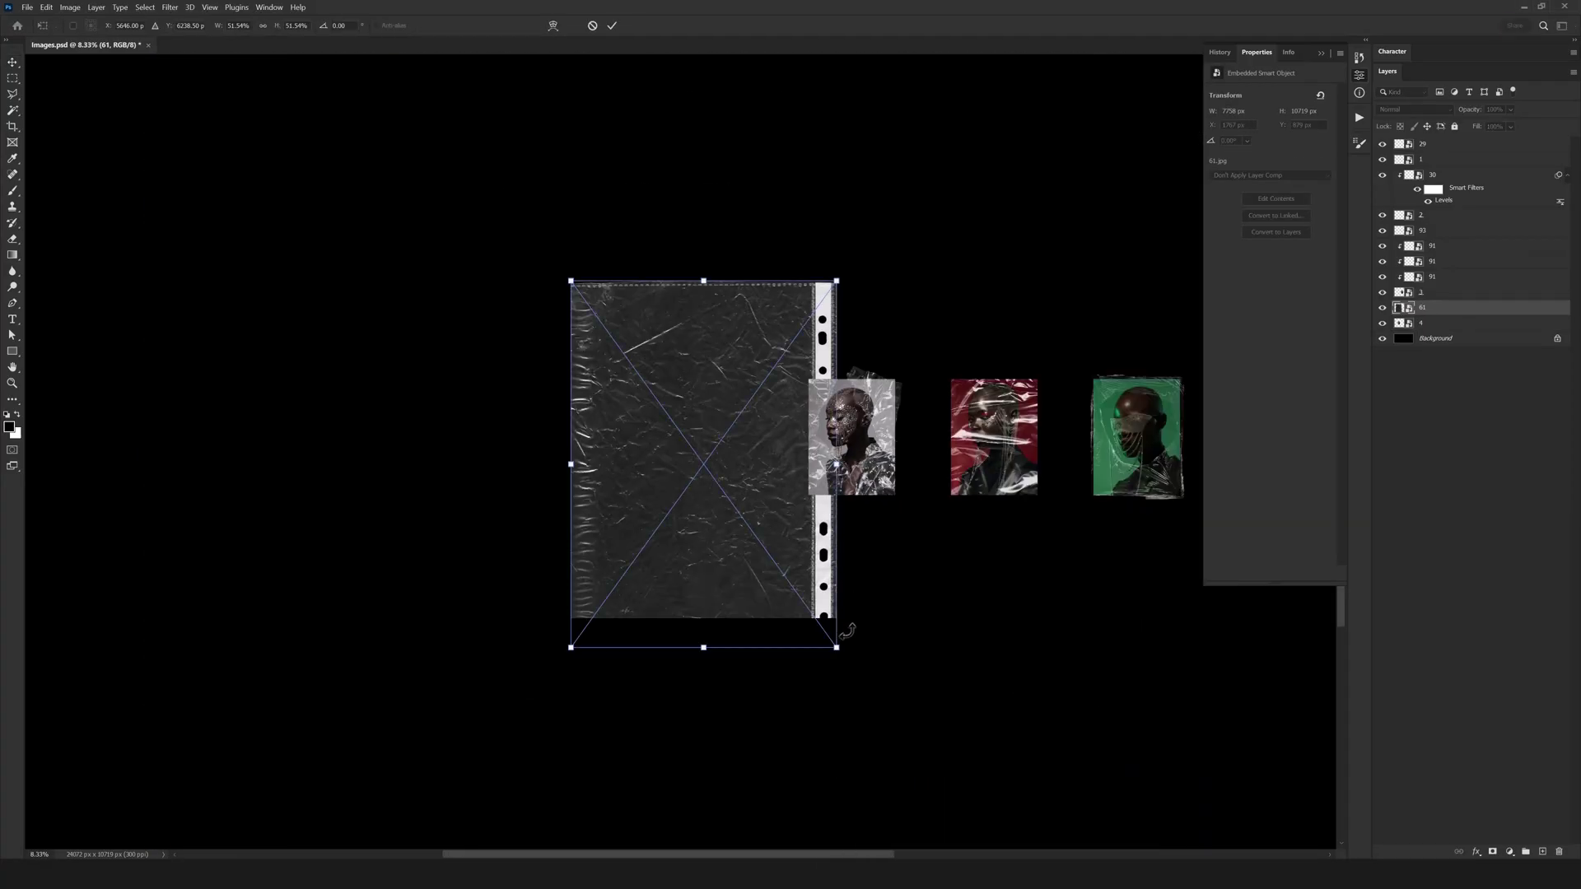
pyautogui.moveTo(837, 647); pyautogui.dragTo(766, 541)
pyautogui.moveTo(728, 498); pyautogui.dragTo(739, 494)
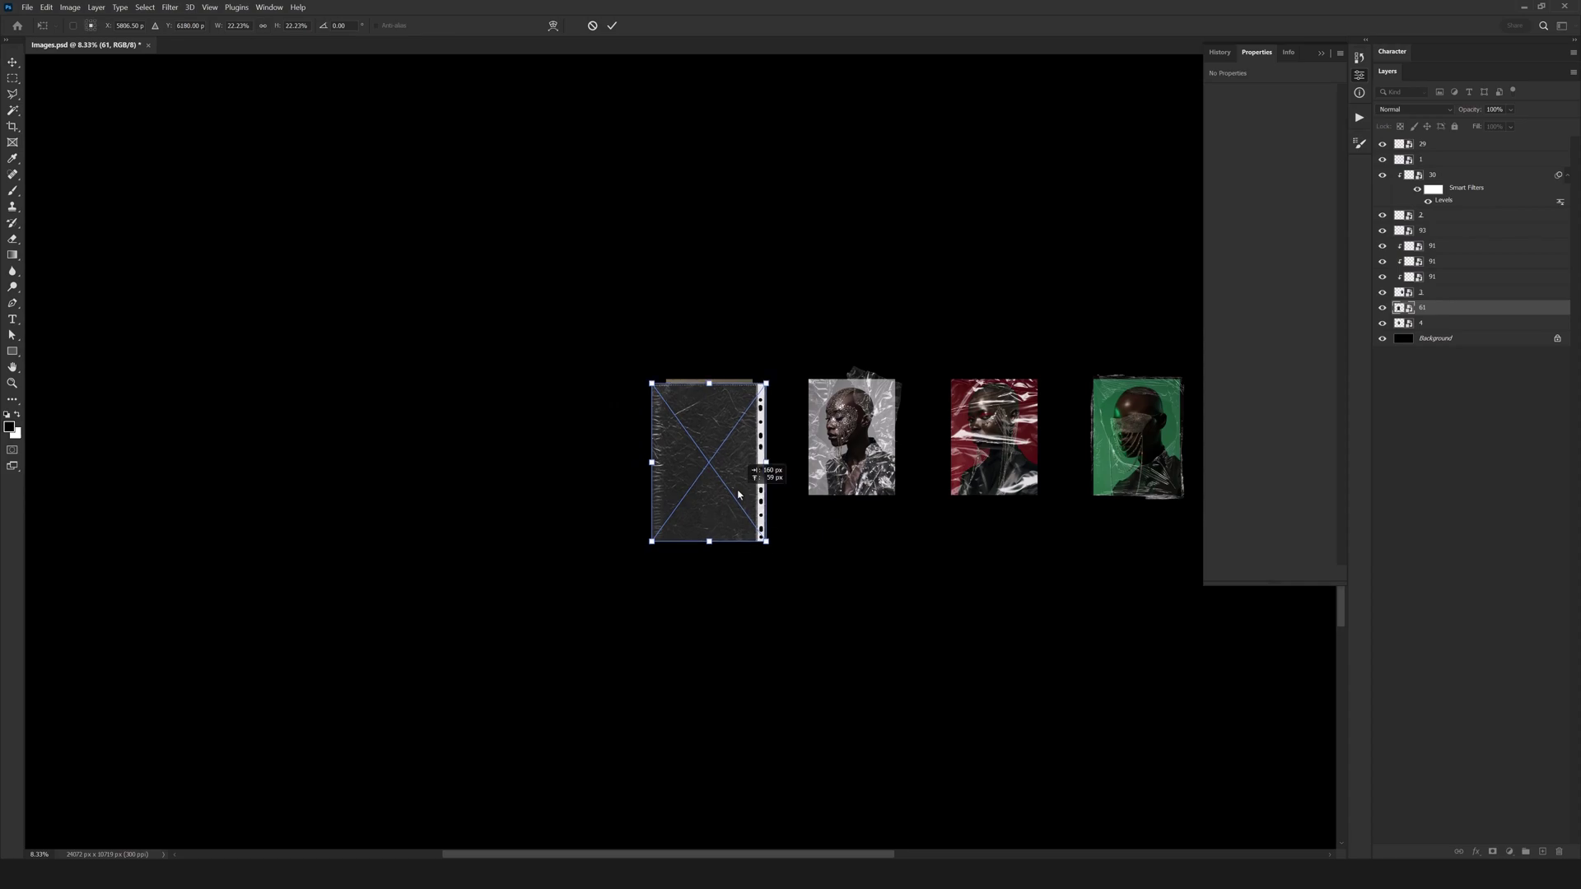
pyautogui.moveTo(652, 539)
pyautogui.mouseDown()
pyautogui.moveTo(663, 516)
pyautogui.moveTo(652, 528)
pyautogui.mouseUp()
pyautogui.press('Return')
# - Set the blend mode of texture layer 61 to Screen and adjust its position over the beige portrait
pyautogui.scroll(3, 730, 461)
pyautogui.click(1416, 110)
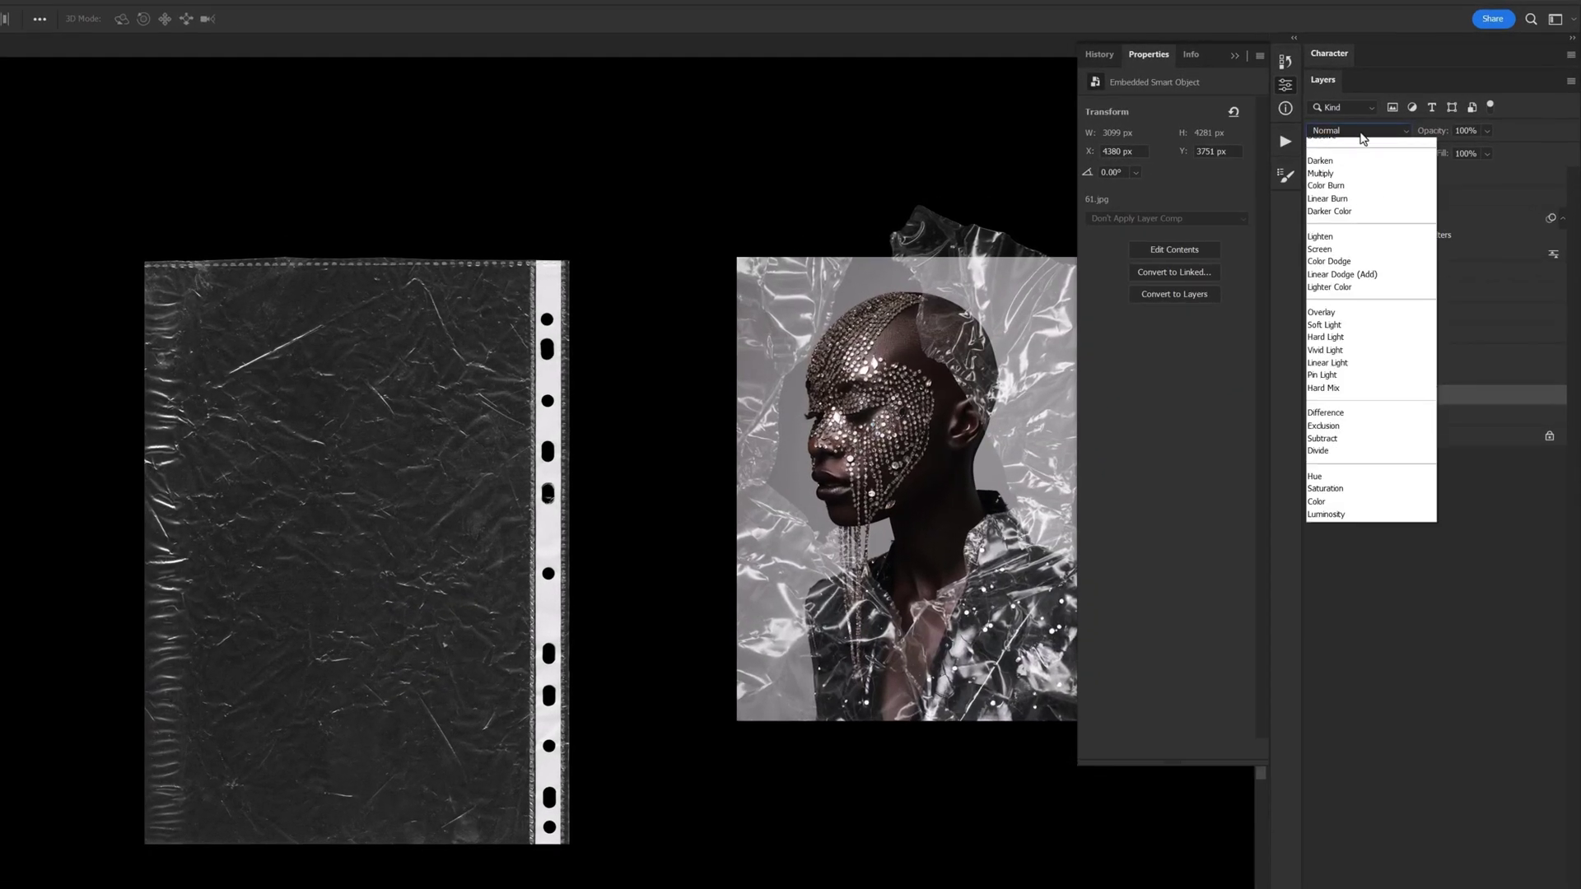
pyautogui.click(1323, 271)
pyautogui.moveTo(543, 574); pyautogui.dragTo(545, 557)
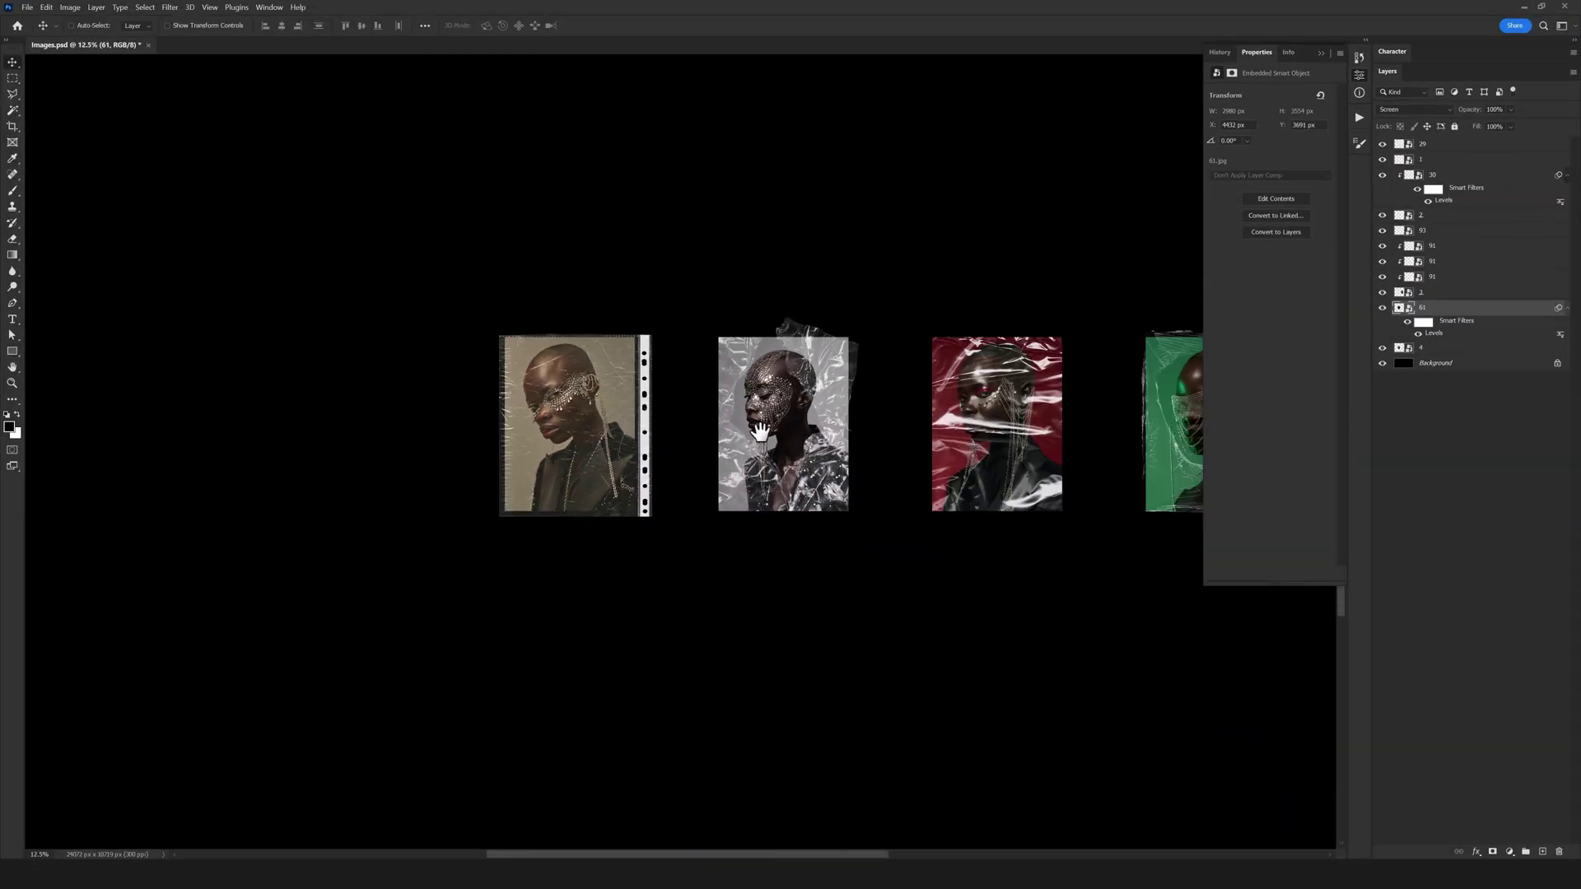
pyautogui.moveTo(759, 432); pyautogui.dragTo(609, 424)
pyautogui.scroll(2, 819, 462)
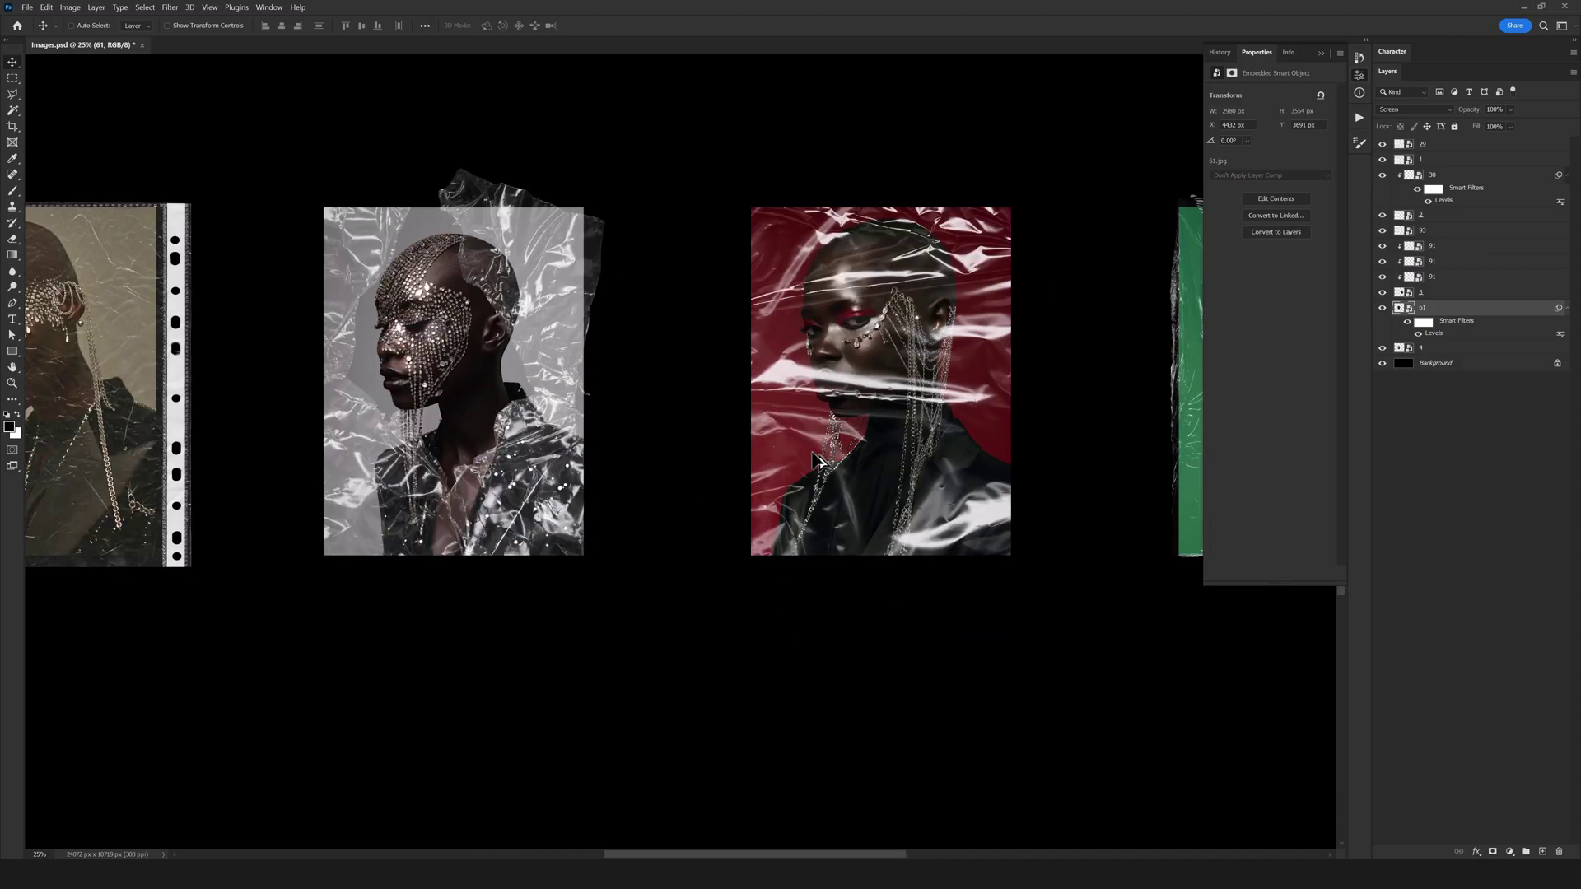